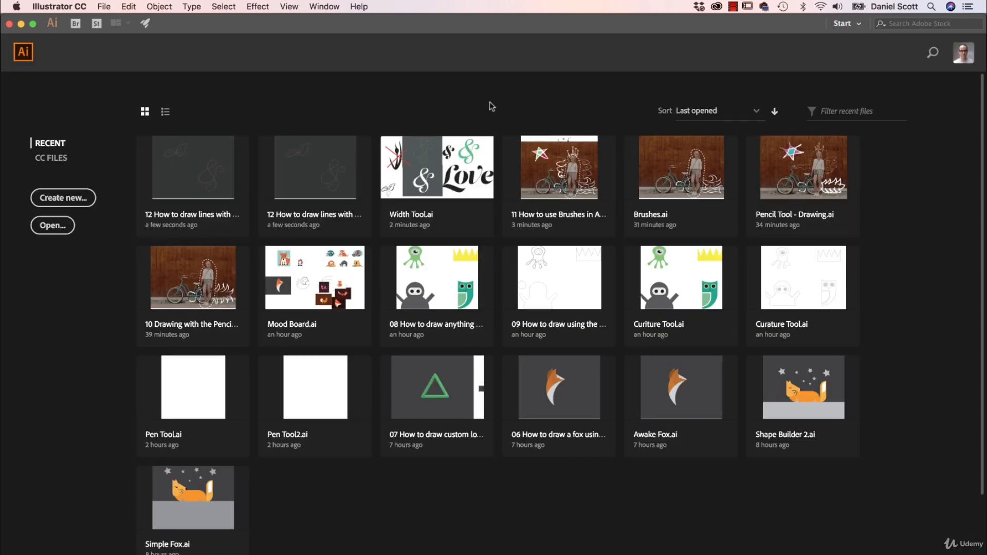
- Open Width Tool.ai from the Exercise Files folder
{"action": "left_click", "coordinate": [107, 10]}
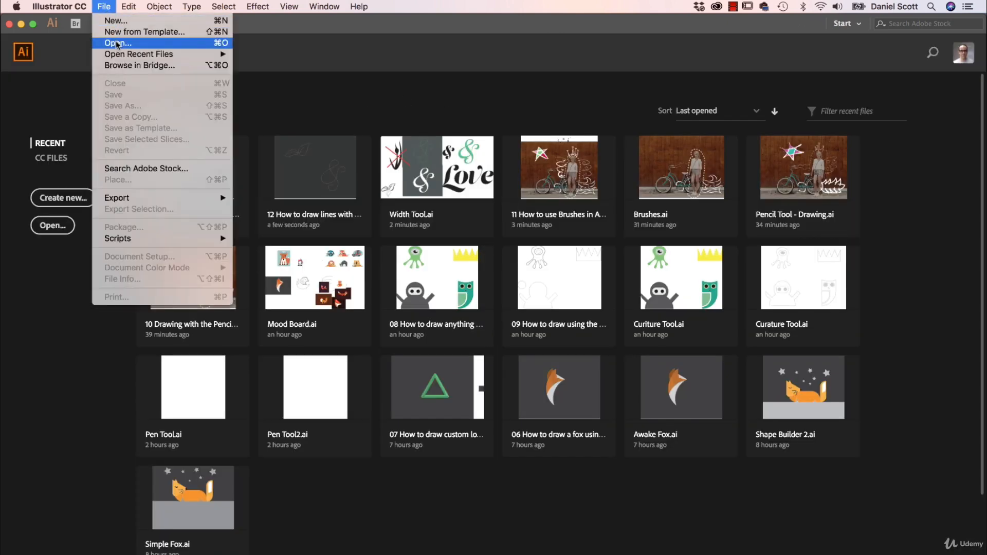
{"action": "left_click", "coordinate": [118, 45]}
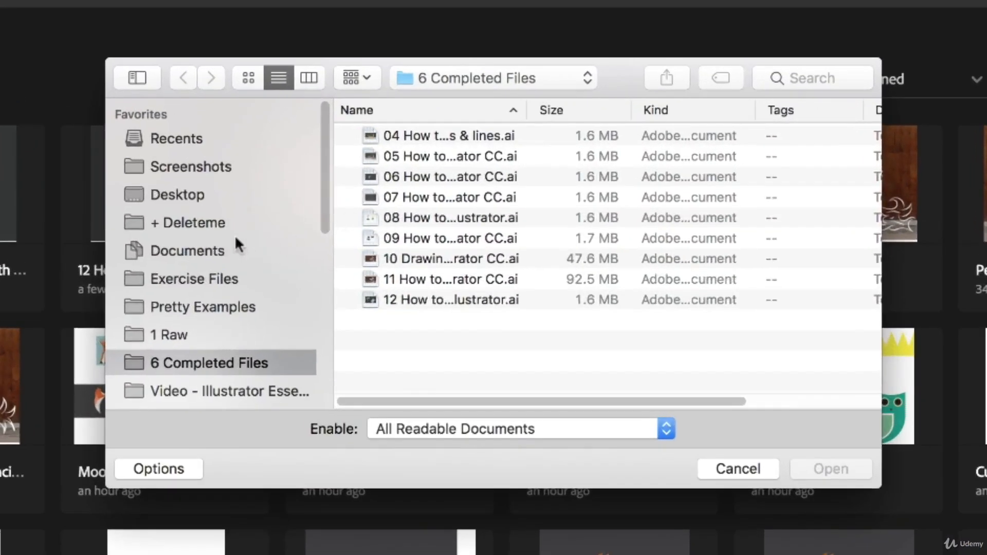
{"action": "left_click", "coordinate": [205, 281]}
{"action": "scroll", "coordinate": [478, 267], "scroll_direction": "down", "scroll_amount": 5}
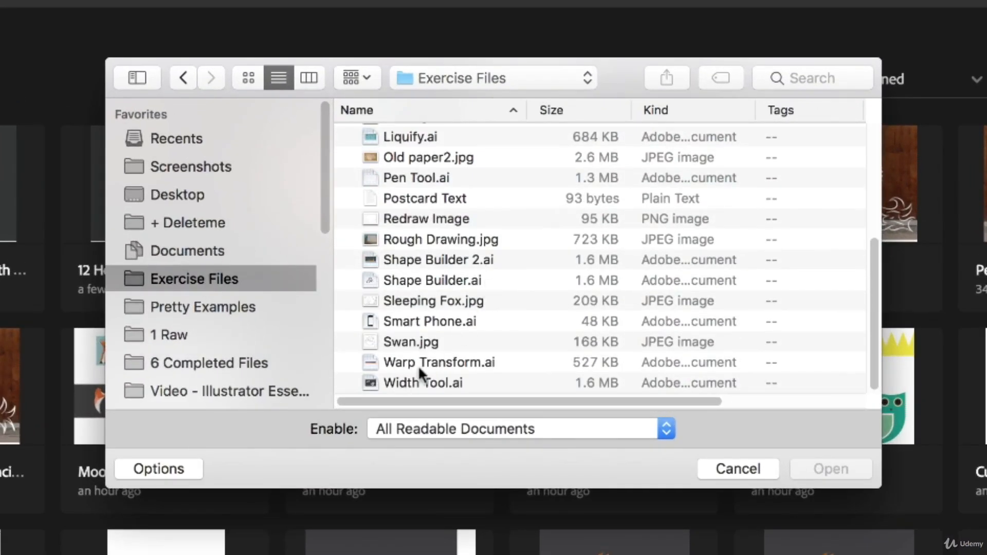
{"action": "left_click", "coordinate": [411, 383]}
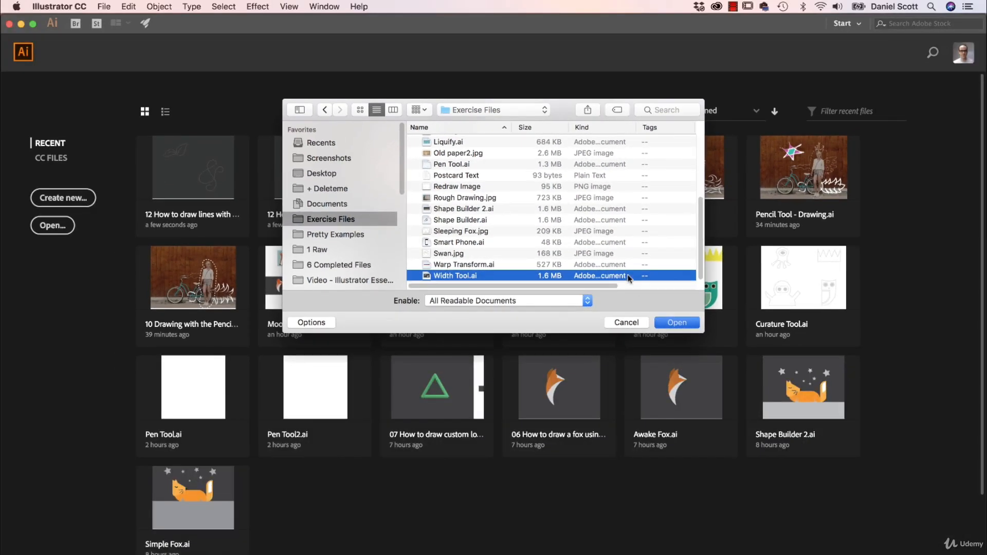
{"action": "double_click", "coordinate": [628, 278]}
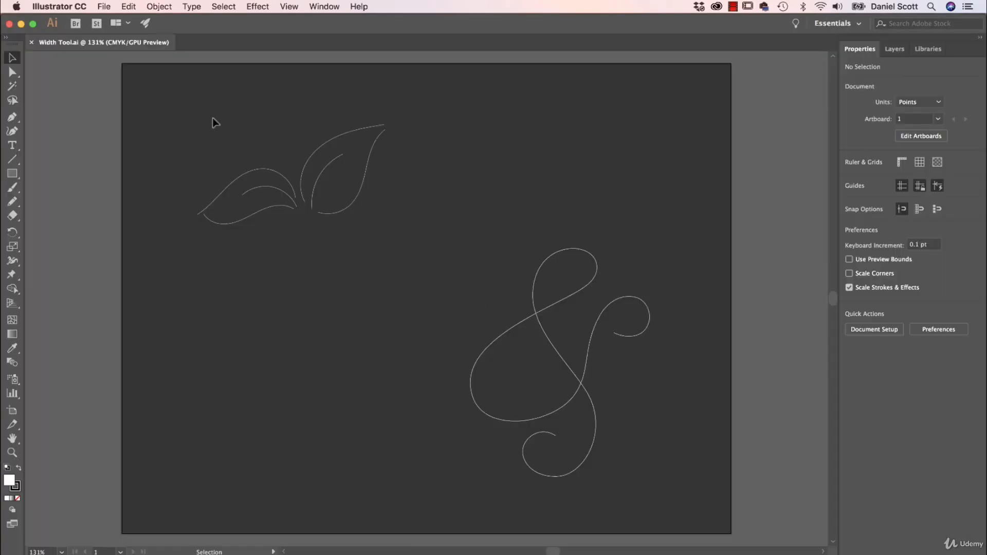
- Set up the Pencil tool with no fill and a white 0.25 pt stroke
{"action": "scroll", "coordinate": [286, 157], "scroll_direction": "up", "scroll_amount": 5}
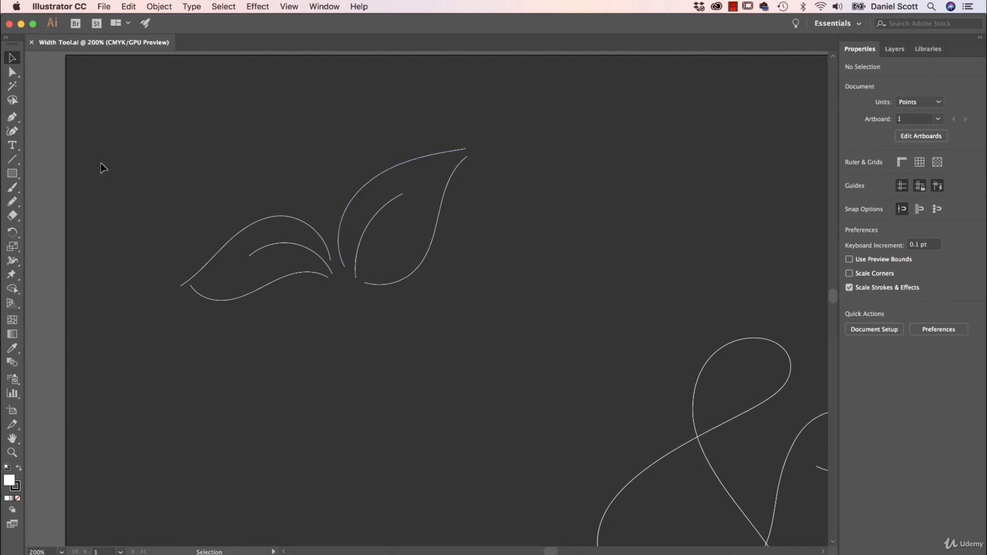
{"action": "left_click", "coordinate": [13, 202]}
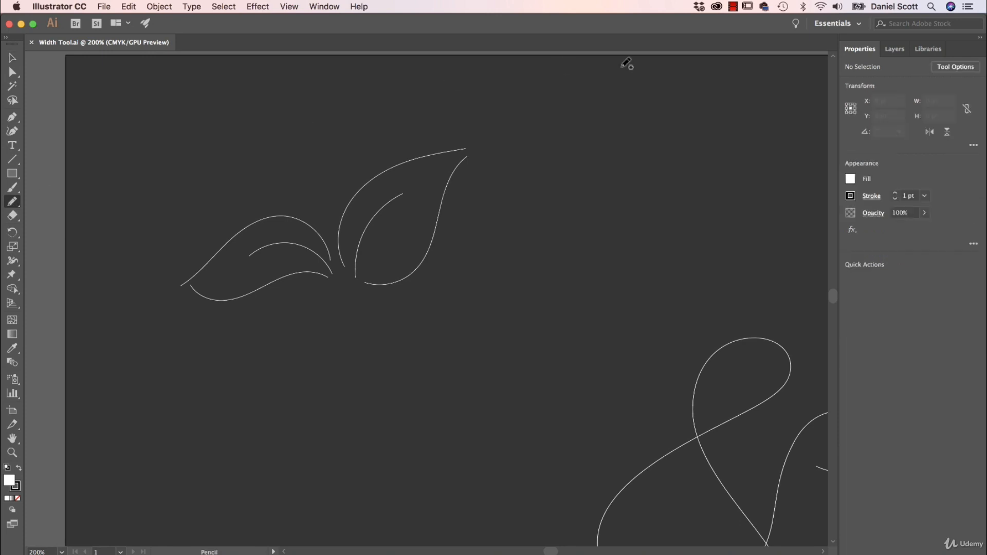
{"action": "left_click", "coordinate": [850, 179]}
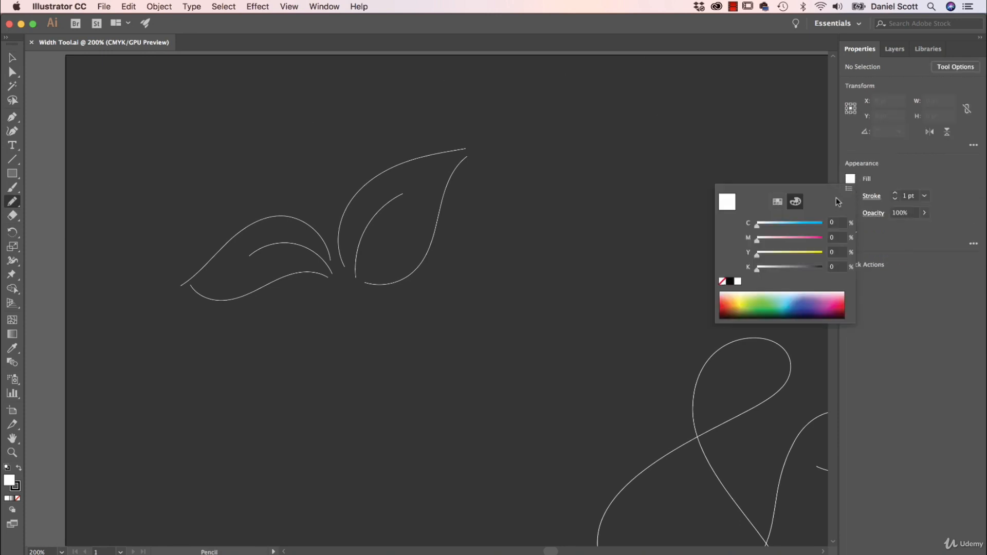
{"action": "left_click", "coordinate": [723, 282]}
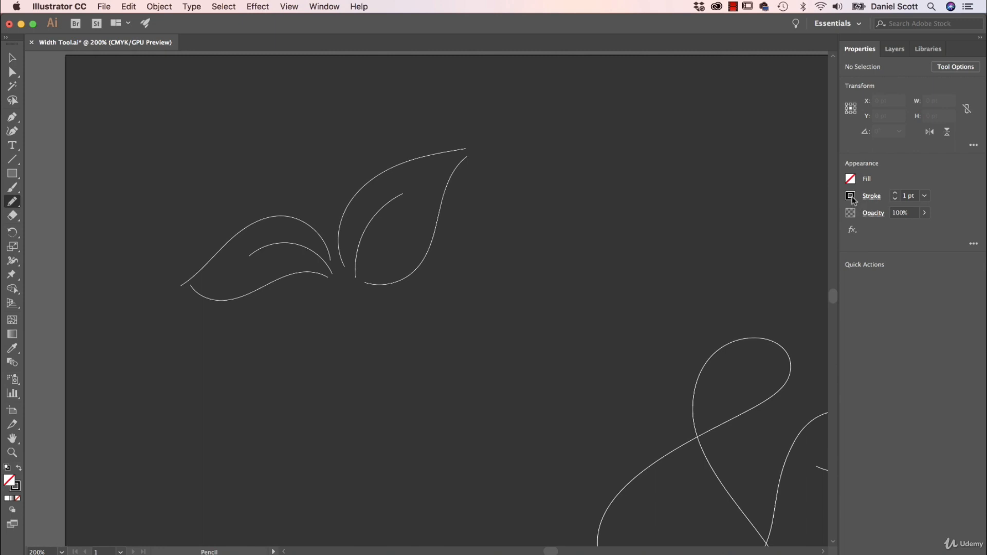
{"action": "left_click", "coordinate": [851, 196]}
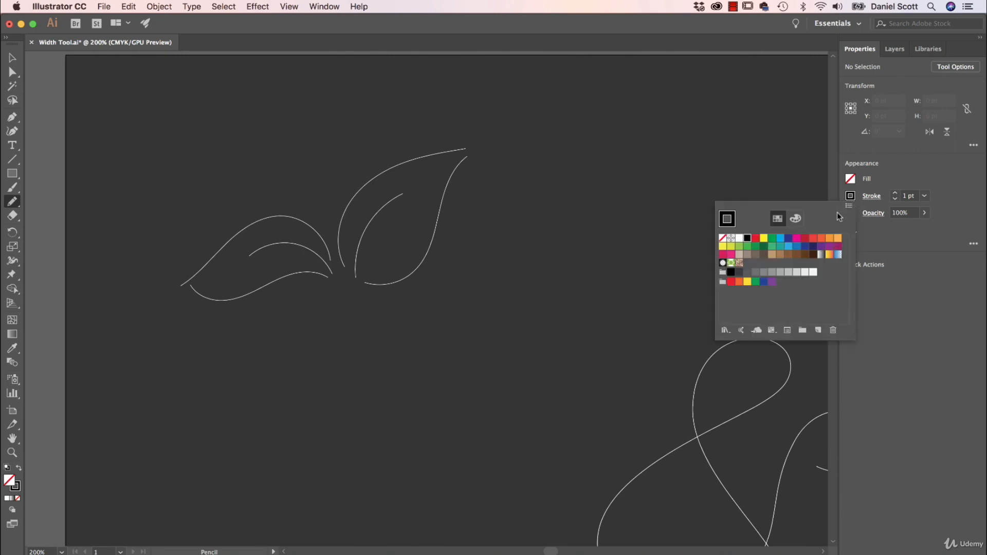
{"action": "left_click", "coordinate": [741, 243]}
{"action": "left_click", "coordinate": [923, 197]}
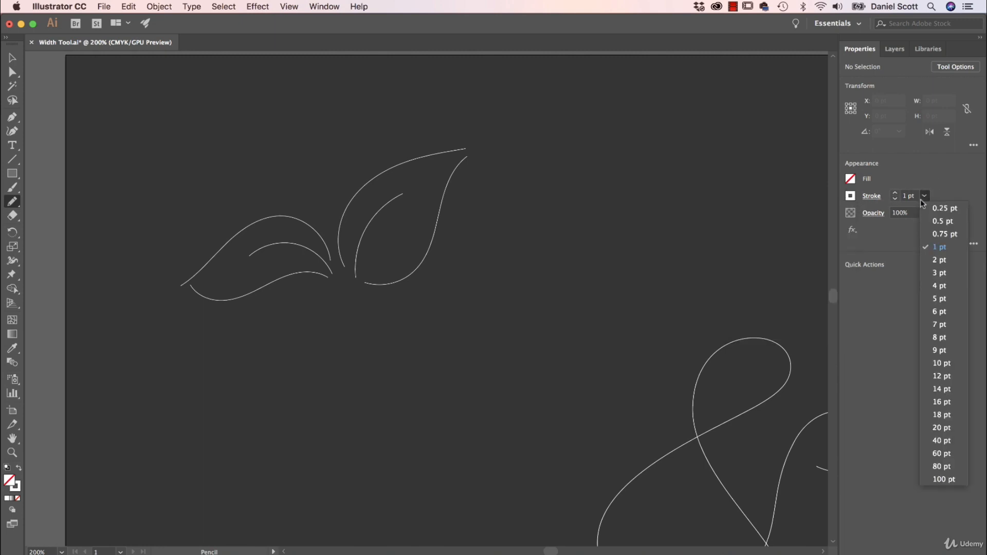
{"action": "left_click", "coordinate": [939, 209]}
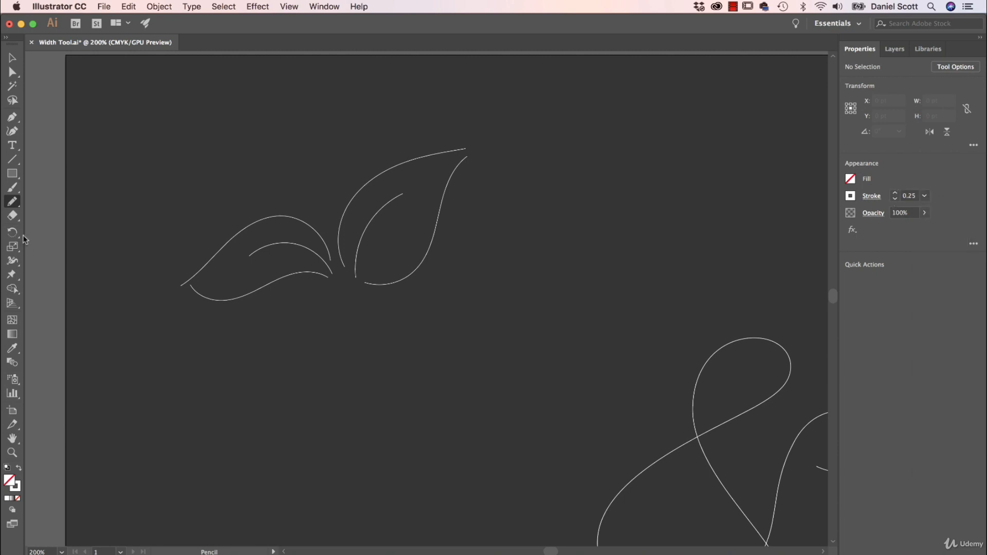
- Accept the Pencil tool options with Smooth fidelity and draw a third leaf below the other two, with two outline curves and a central vein
{"action": "double_click", "coordinate": [12, 201]}
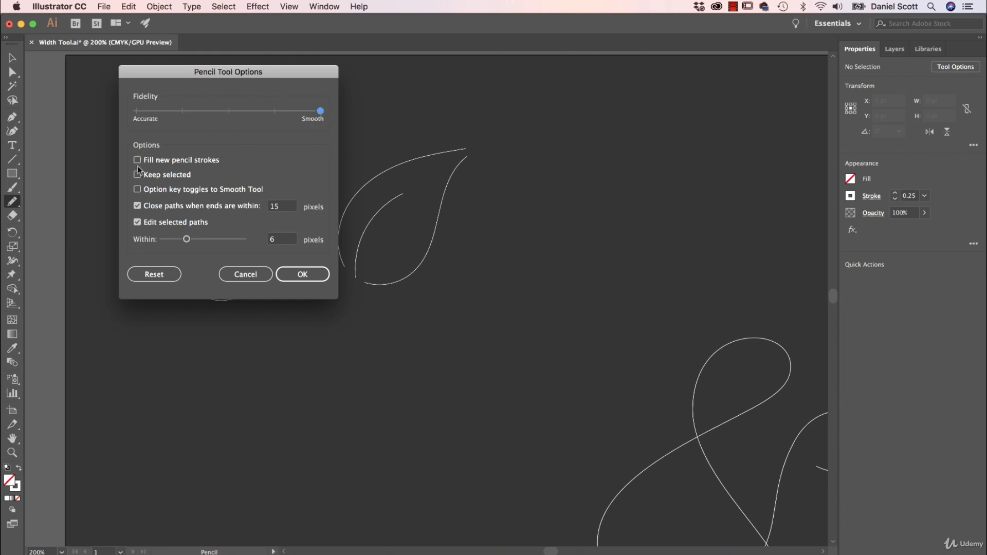
{"action": "left_click", "coordinate": [302, 274]}
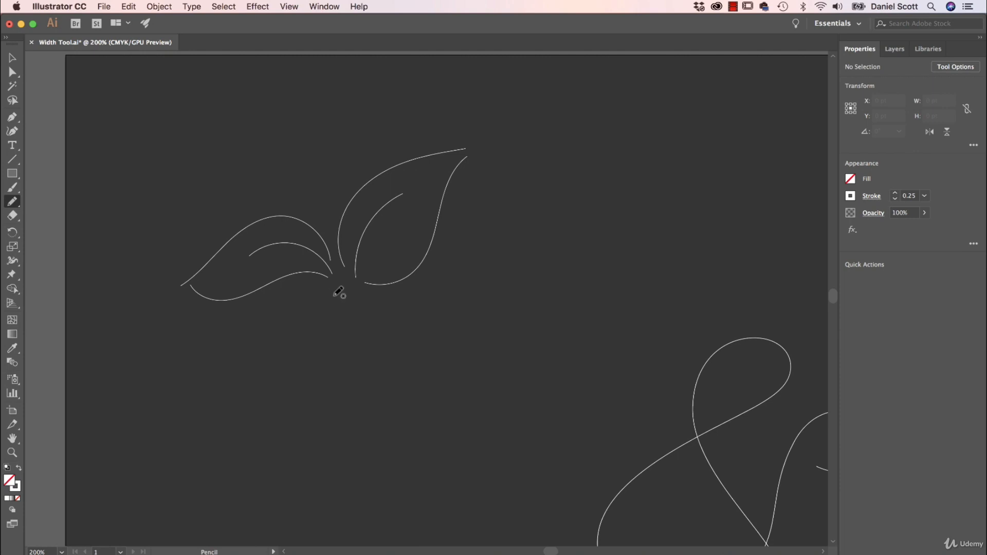
{"action": "mouse_move", "coordinate": [334, 296]}
{"action": "left_mouse_down"}
{"action": "mouse_move", "coordinate": [305, 298]}
{"action": "mouse_move", "coordinate": [277, 335]}
{"action": "mouse_move", "coordinate": [312, 429]}
{"action": "left_mouse_up"}
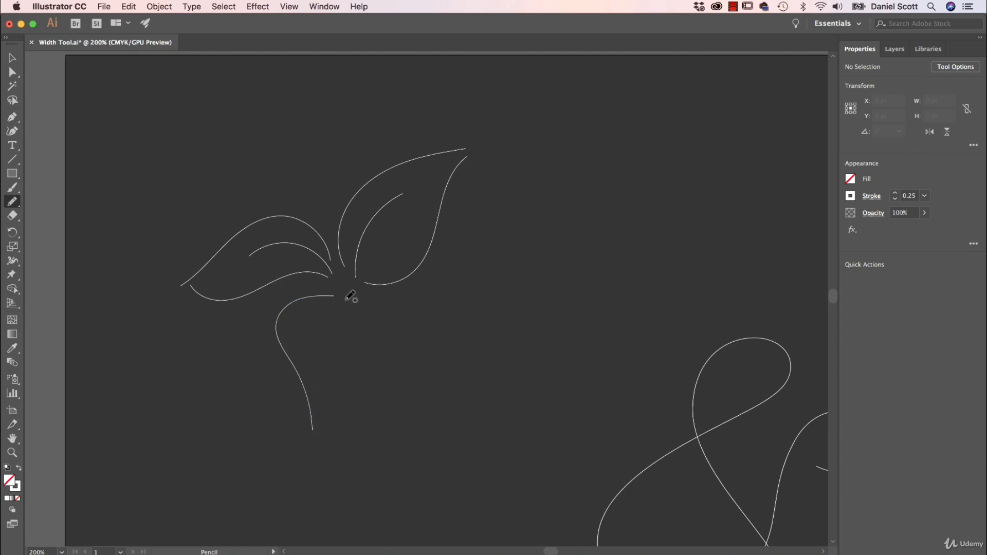
{"action": "mouse_move", "coordinate": [373, 317]}
{"action": "left_mouse_down"}
{"action": "mouse_move", "coordinate": [366, 355]}
{"action": "mouse_move", "coordinate": [332, 395]}
{"action": "mouse_move", "coordinate": [328, 414]}
{"action": "left_mouse_up"}
{"action": "left_click_drag", "start_coordinate": [336, 312], "coordinate": [333, 394]}
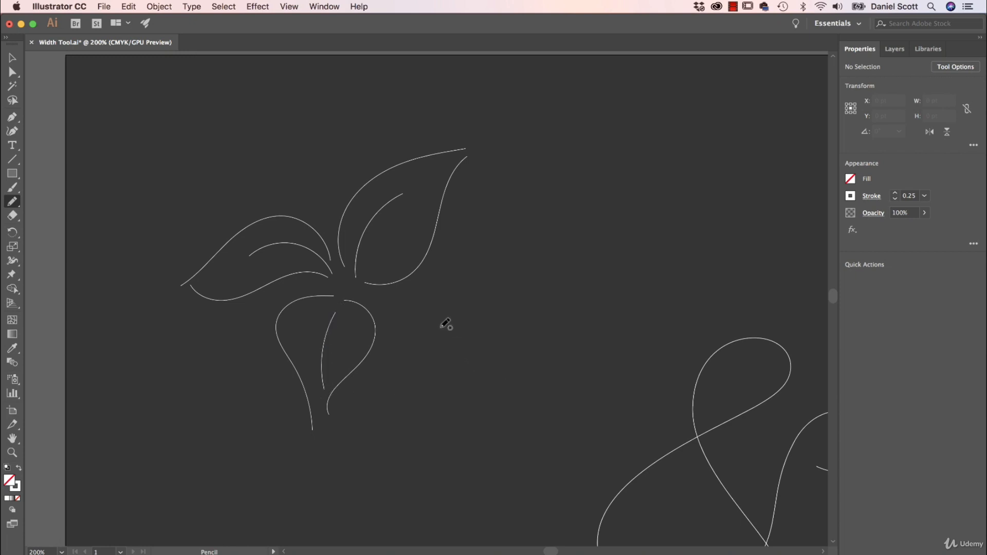
- Set the stroke weight of all the leaf lines to 0.25 pt and deselect them
{"action": "left_click", "coordinate": [12, 58]}
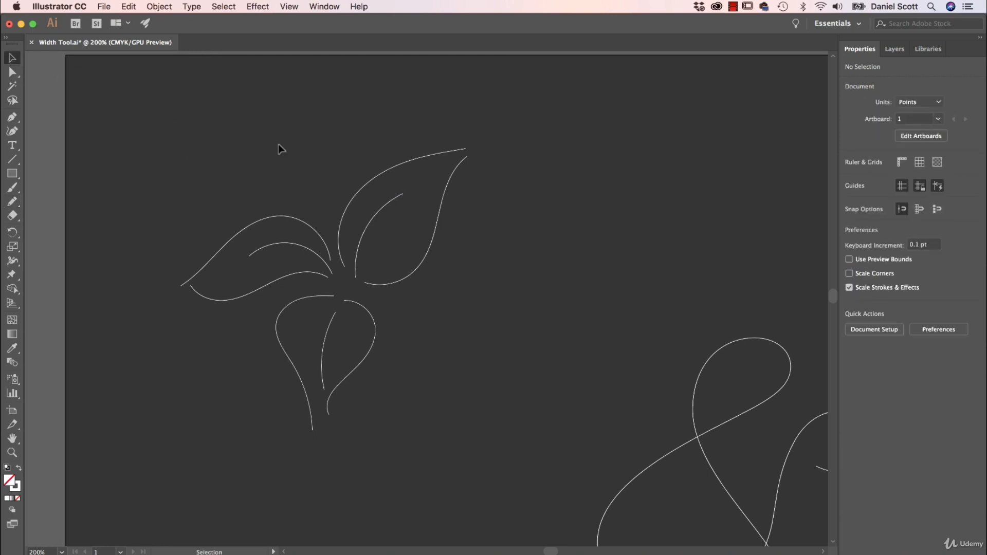
{"action": "left_click_drag", "start_coordinate": [468, 417], "coordinate": [469, 418]}
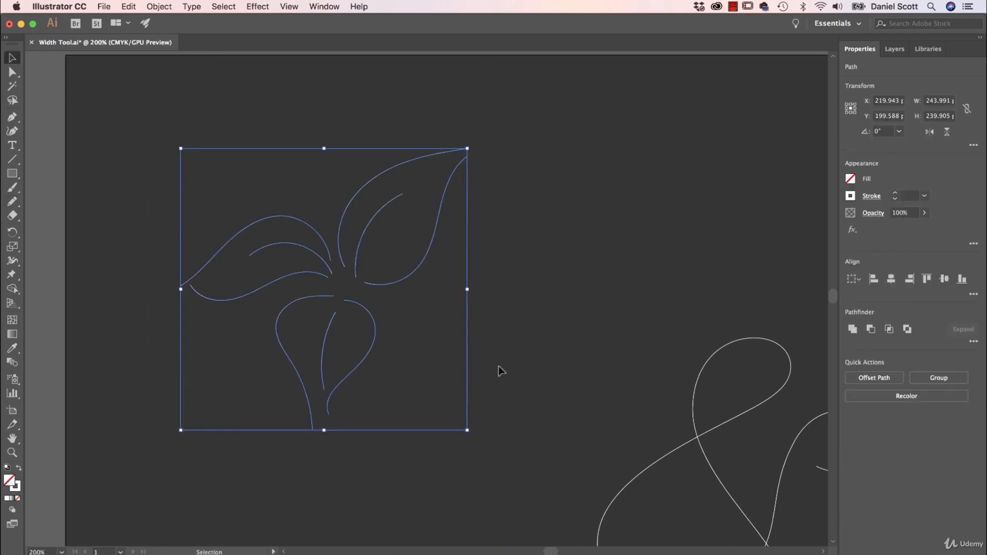
{"action": "left_click", "coordinate": [925, 197]}
{"action": "left_click", "coordinate": [939, 209]}
{"action": "left_click", "coordinate": [524, 218]}
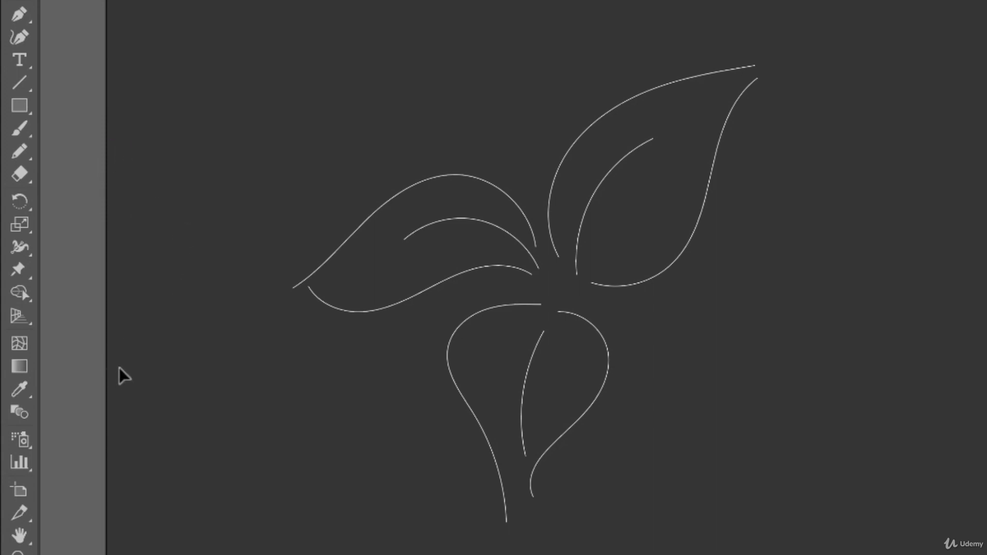
- Thicken the right-hand outline of the upper-right leaf near its lower bend with the Width tool, leaving tapered ends, and deselect it
{"action": "left_click", "coordinate": [21, 249]}
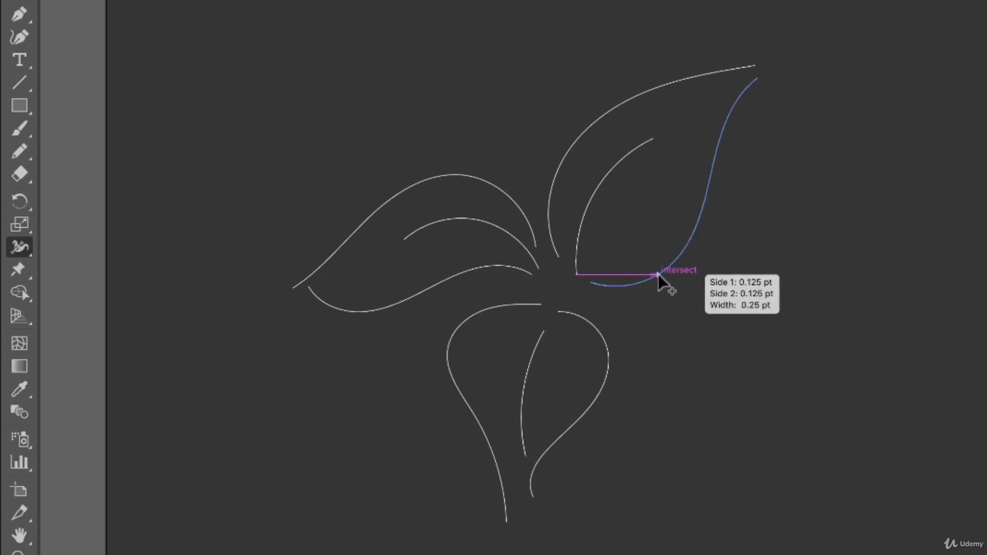
{"action": "key", "text": "ctrl+plus"}
{"action": "key", "text": "ctrl+plus"}
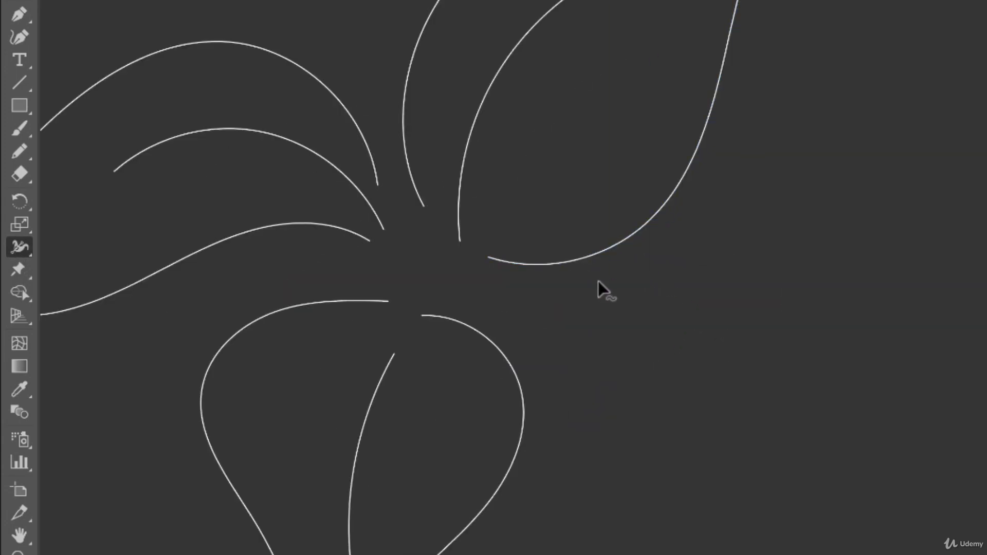
{"action": "left_click_drag", "start_coordinate": [859, 204], "coordinate": [871, 459]}
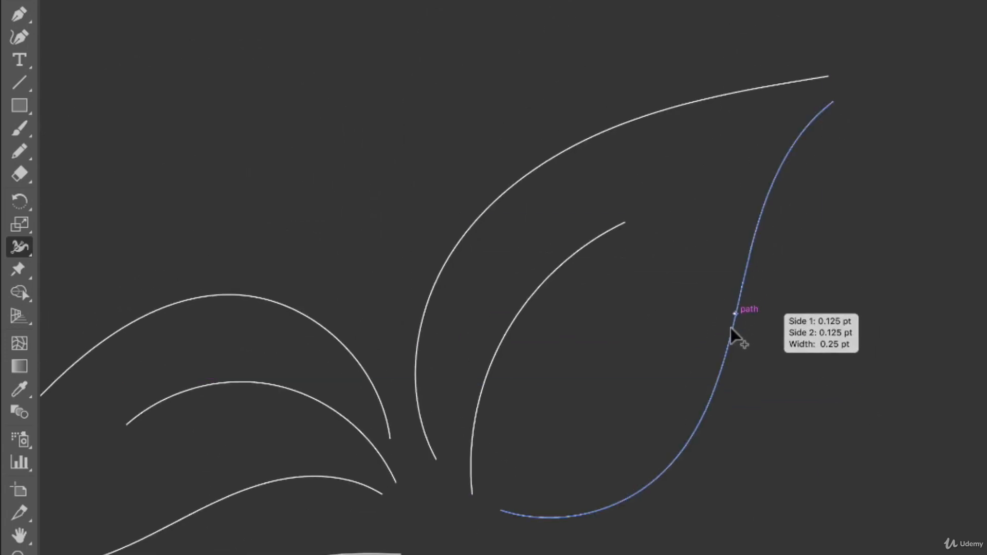
{"action": "left_click_drag", "start_coordinate": [644, 493], "coordinate": [648, 499]}
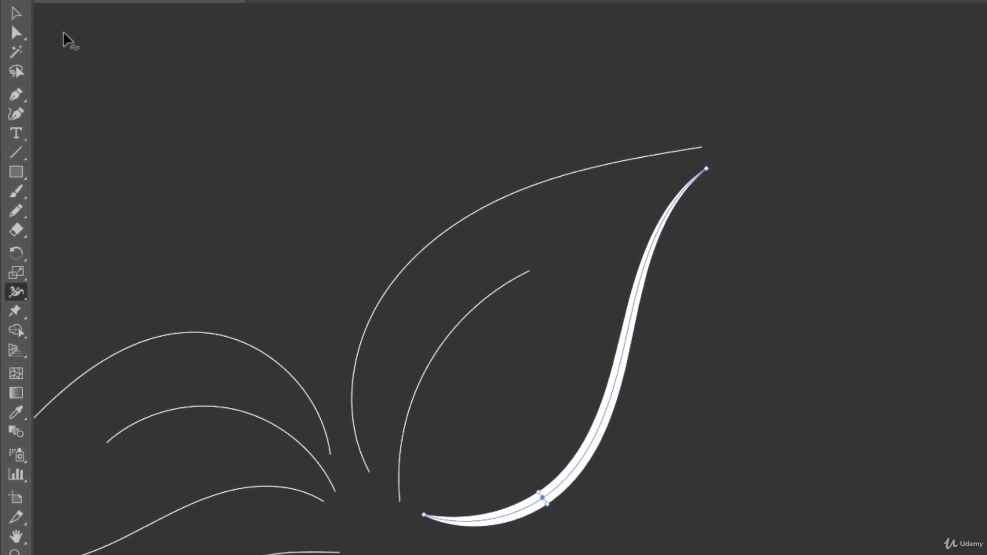
{"action": "left_click", "coordinate": [23, 15]}
{"action": "left_click", "coordinate": [136, 92]}
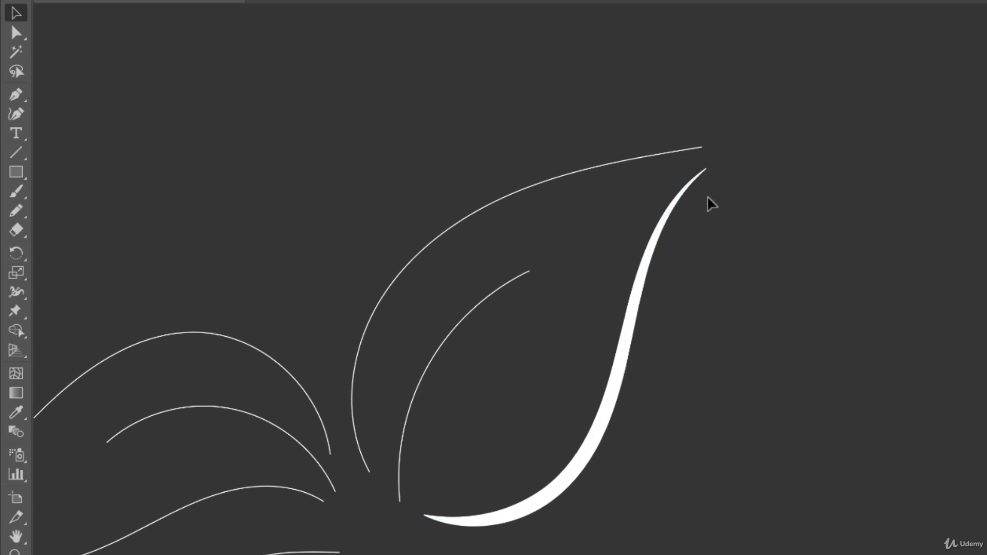
- Widen the middle of the upper-right leaf's left outline and central vein with the Width tool
{"action": "left_click", "coordinate": [550, 180]}
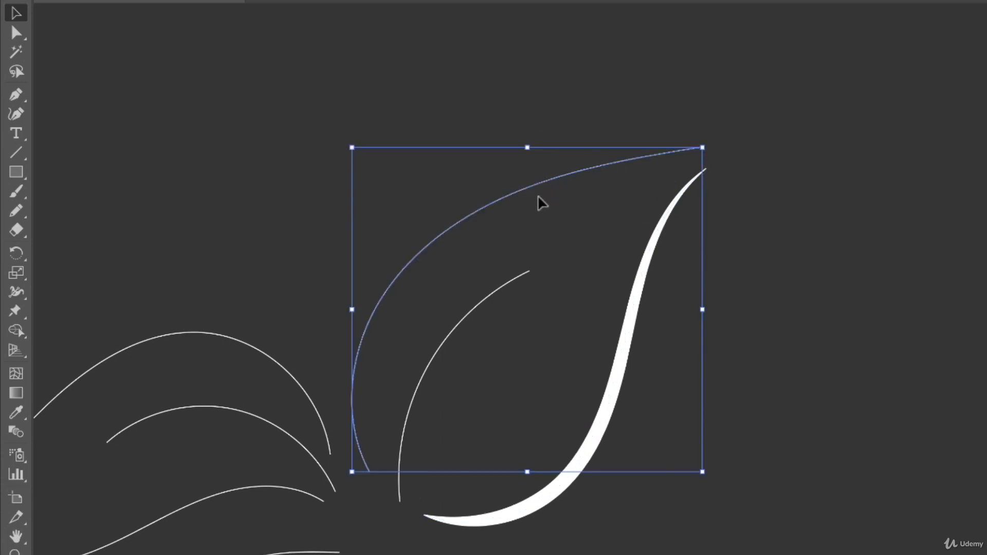
{"action": "left_click", "coordinate": [469, 121]}
{"action": "left_click", "coordinate": [16, 291]}
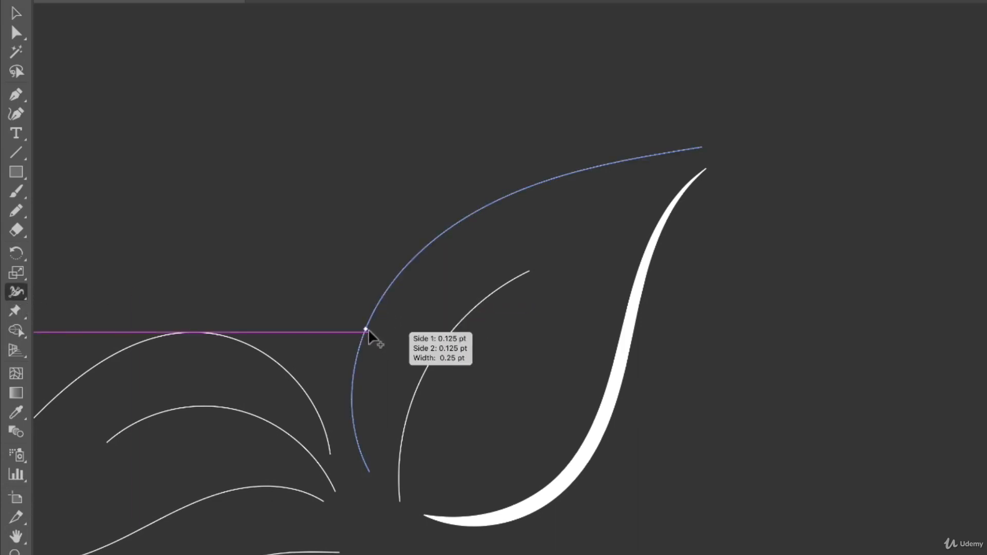
{"action": "left_click_drag", "start_coordinate": [370, 335], "coordinate": [374, 337]}
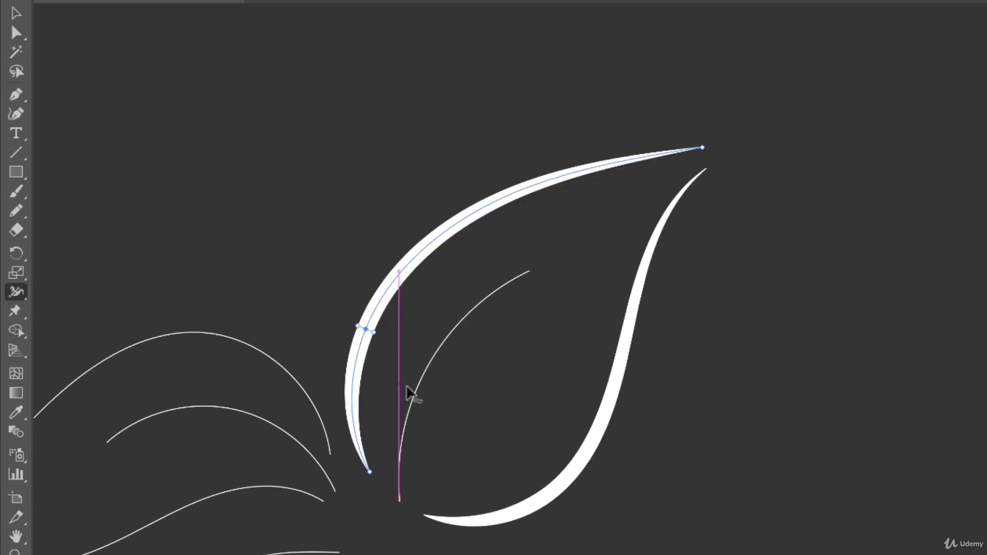
{"action": "left_click_drag", "start_coordinate": [417, 401], "coordinate": [513, 201]}
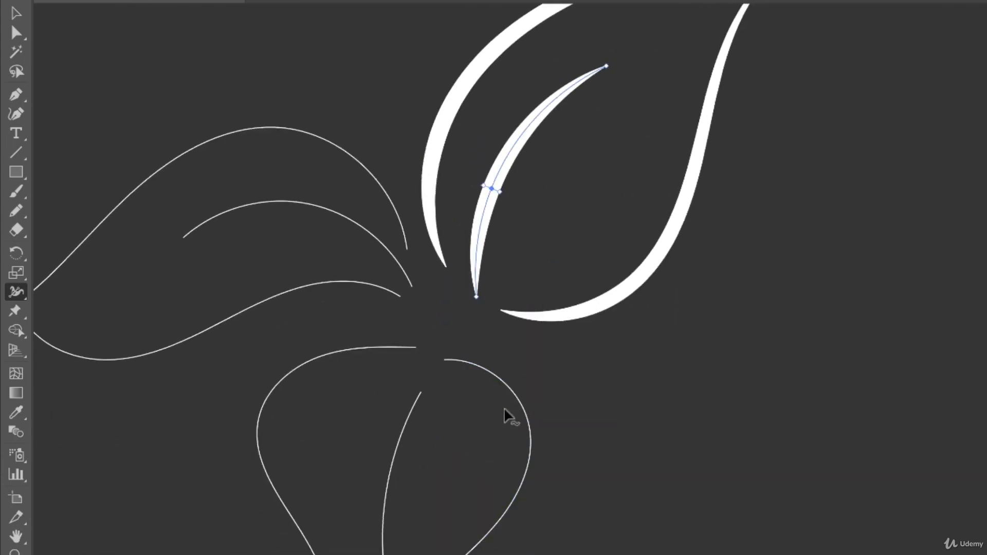
- Widen both outlines and the central vein of the lower leaf with the Width tool
{"action": "mouse_move", "coordinate": [518, 400]}
{"action": "left_mouse_down"}
{"action": "mouse_move", "coordinate": [511, 409]}
{"action": "mouse_move", "coordinate": [496, 400]}
{"action": "left_mouse_up"}
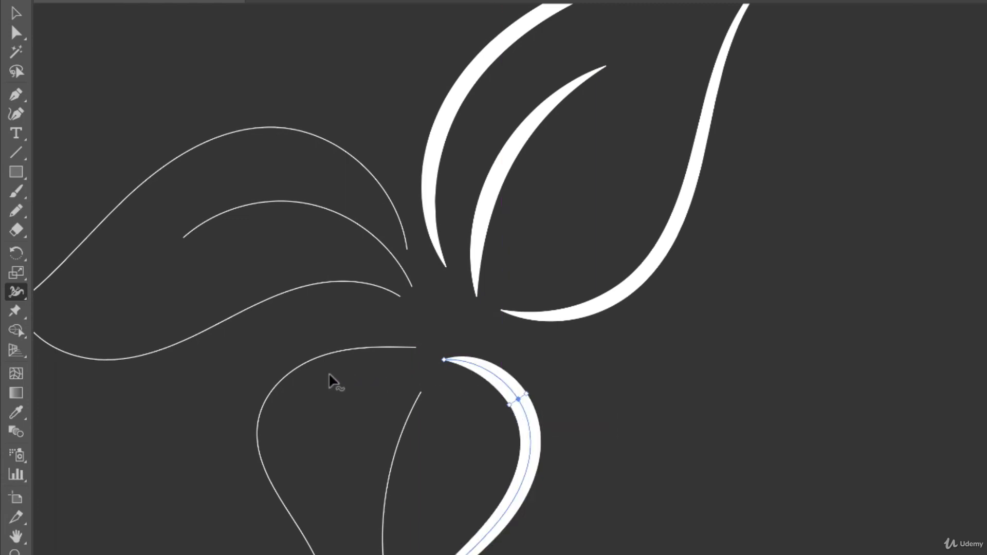
{"action": "mouse_move", "coordinate": [303, 366]}
{"action": "left_mouse_down"}
{"action": "mouse_move", "coordinate": [308, 376]}
{"action": "mouse_move", "coordinate": [304, 359]}
{"action": "left_mouse_up"}
{"action": "left_click_drag", "start_coordinate": [393, 456], "coordinate": [403, 455]}
- Widen the lower outline, vein and upper outline of the left leaf with the Width tool, then deselect the artwork
{"action": "mouse_move", "coordinate": [323, 283]}
{"action": "left_mouse_down"}
{"action": "mouse_move", "coordinate": [325, 303]}
{"action": "mouse_move", "coordinate": [324, 293]}
{"action": "left_mouse_up"}
{"action": "left_click_drag", "start_coordinate": [311, 204], "coordinate": [307, 219]}
{"action": "left_click_drag", "start_coordinate": [324, 139], "coordinate": [322, 149]}
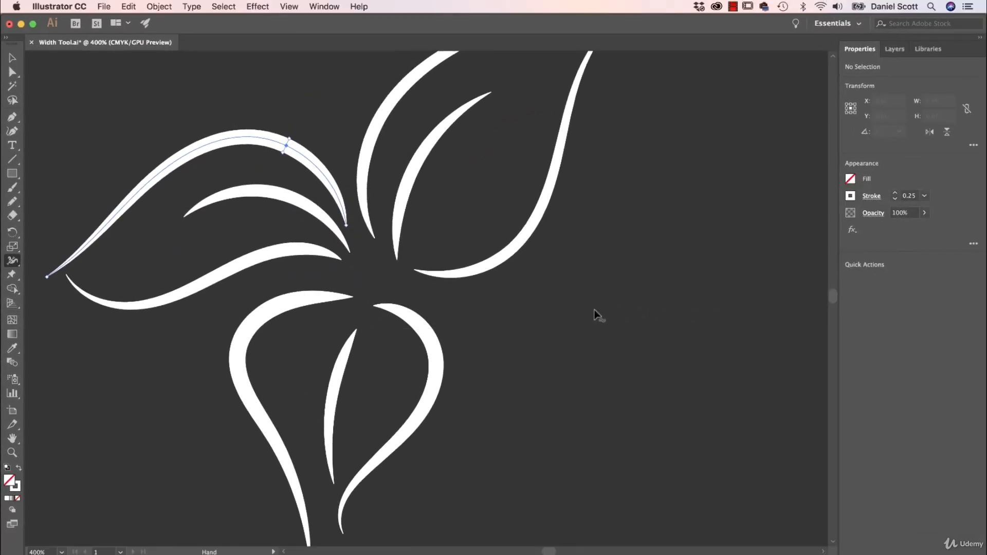
{"action": "key", "text": "super+minus"}
{"action": "key", "text": "super+minus"}
{"action": "key", "text": "super+minus"}
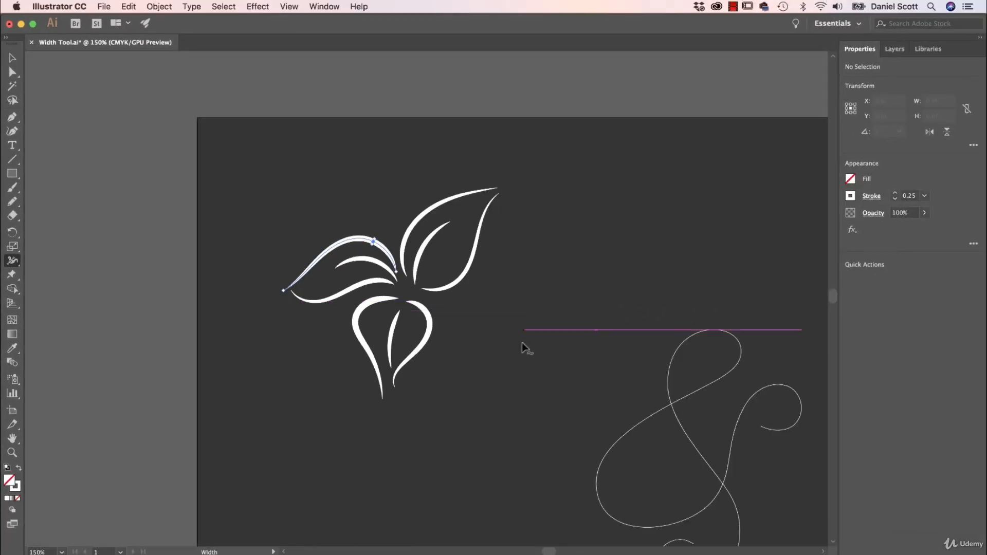
{"action": "key", "text": "v"}
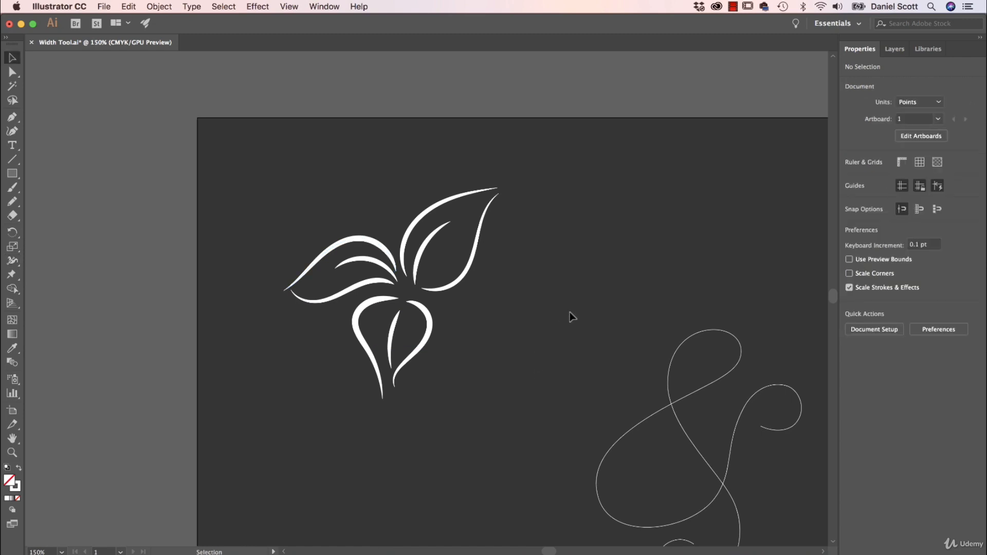
- Select the ampersand path and widen its stroke on the upper loop's right bend to about 13.6 pt with the Width tool
{"action": "left_click_drag", "start_coordinate": [570, 312], "coordinate": [503, 262]}
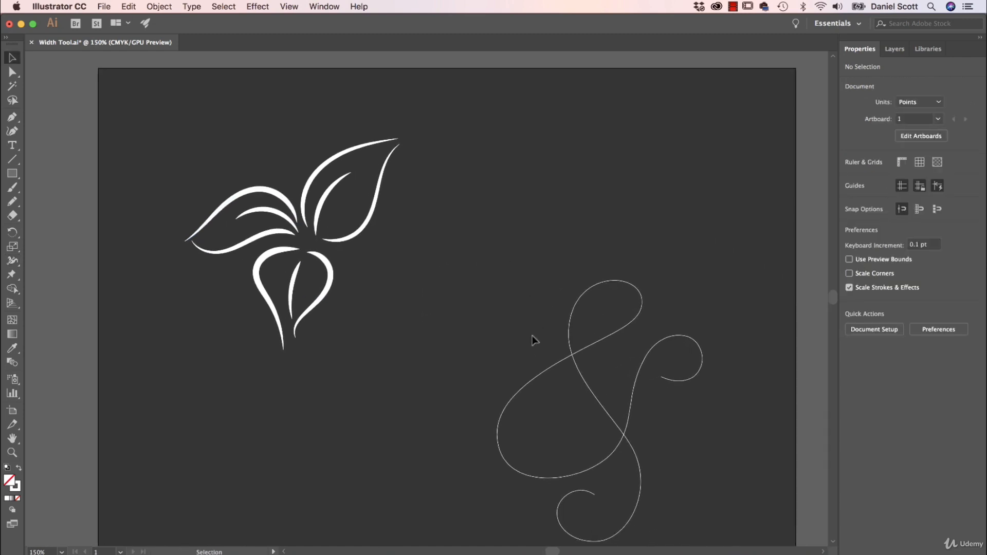
{"action": "key", "text": "super+plus"}
{"action": "key", "text": "super+plus"}
{"action": "left_click_drag", "start_coordinate": [566, 341], "coordinate": [447, 256]}
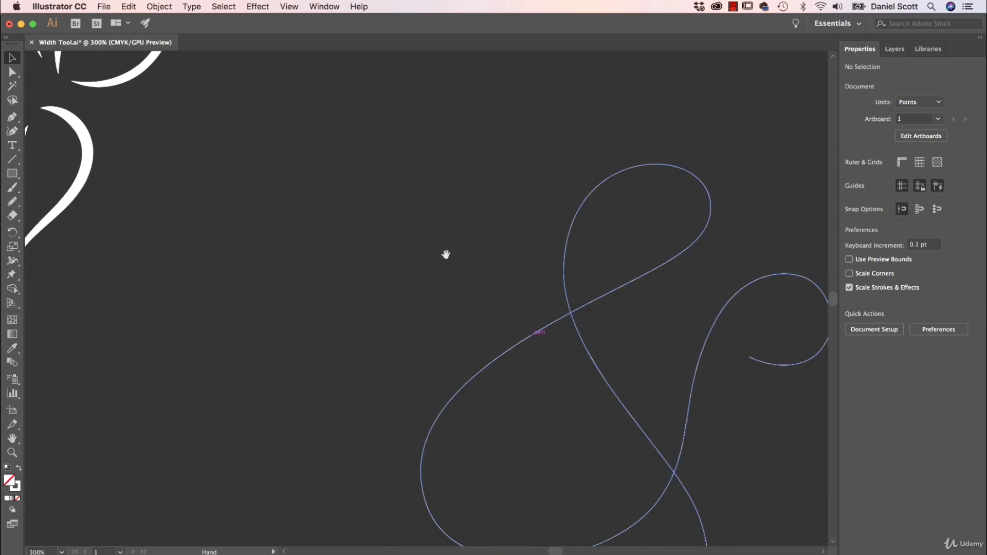
{"action": "left_click", "coordinate": [602, 367]}
{"action": "scroll", "coordinate": [606, 369], "scroll_direction": "right", "scroll_amount": 5}
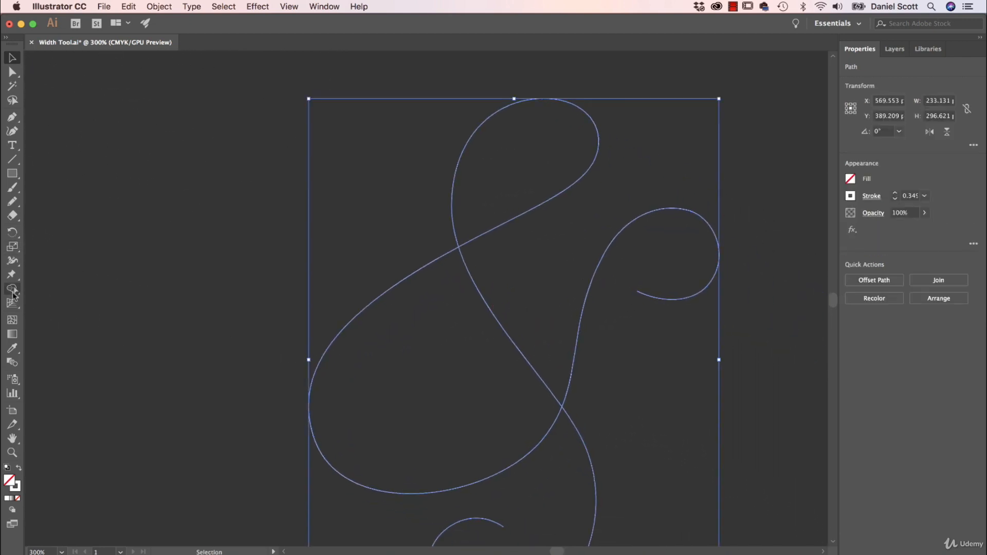
{"action": "left_click", "coordinate": [12, 261]}
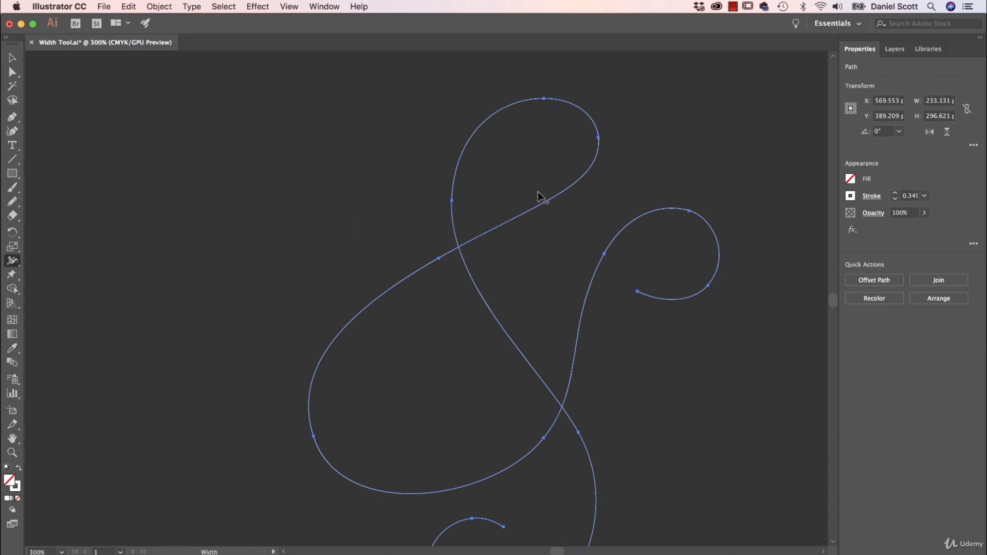
{"action": "left_click_drag", "start_coordinate": [596, 158], "coordinate": [608, 165]}
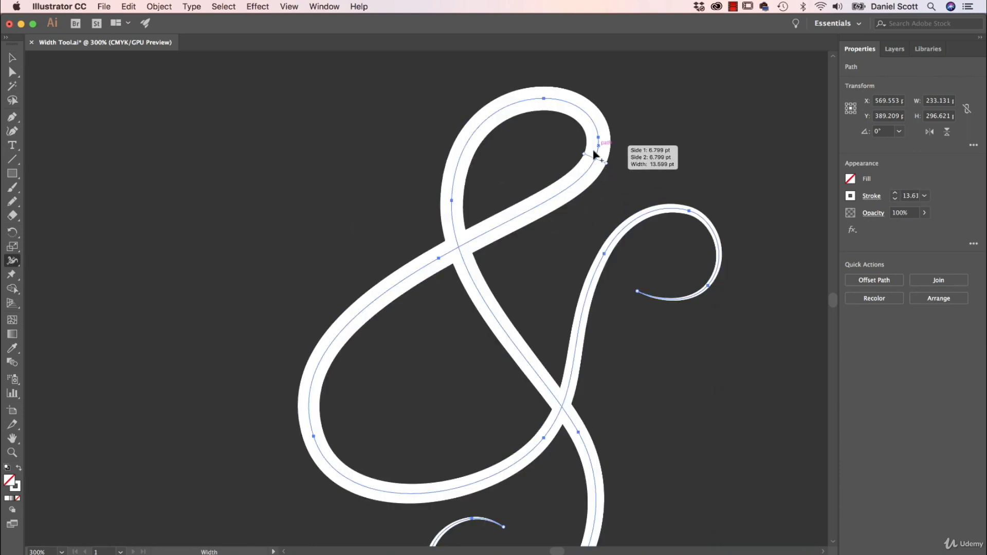
- Thin the stroke at the top of the ampersand's upper loop and widen the long diagonal below the crossing to about 17.3 pt
{"action": "key", "text": "space"}
{"action": "left_click_drag", "start_coordinate": [626, 374], "coordinate": [569, 353]}
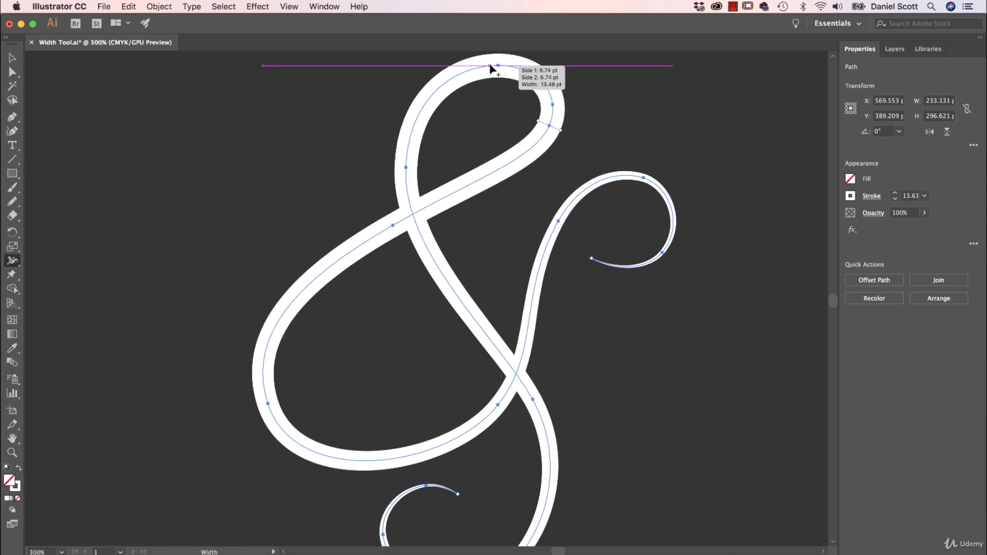
{"action": "scroll", "coordinate": [511, 93], "scroll_direction": "up", "scroll_amount": 2}
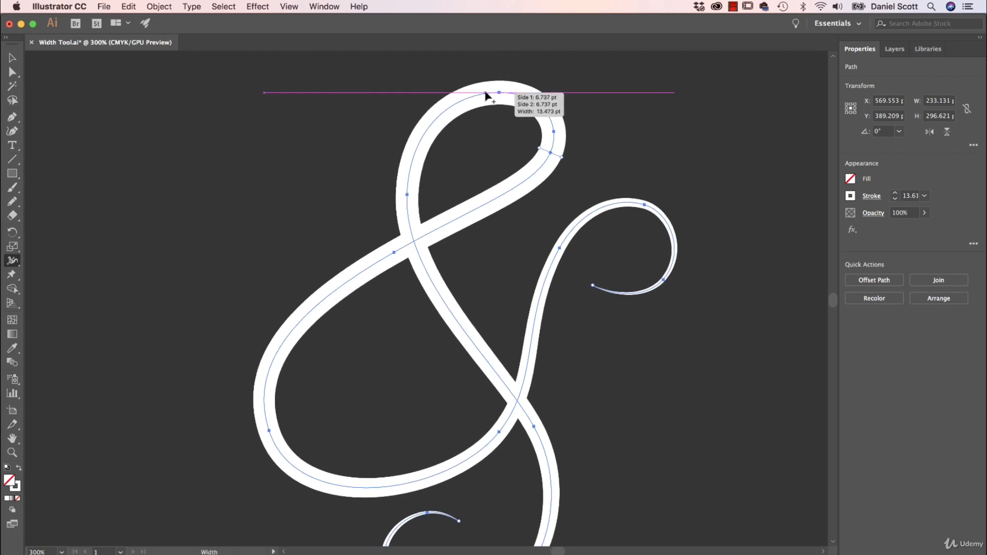
{"action": "left_click_drag", "start_coordinate": [489, 111], "coordinate": [487, 67]}
{"action": "left_click_drag", "start_coordinate": [490, 123], "coordinate": [490, 98]}
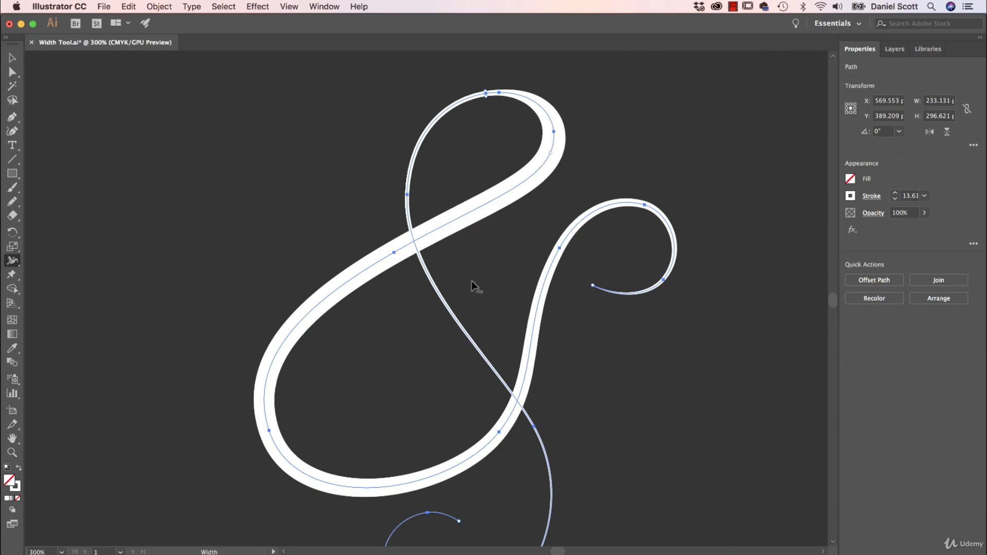
{"action": "left_click_drag", "start_coordinate": [446, 304], "coordinate": [423, 325]}
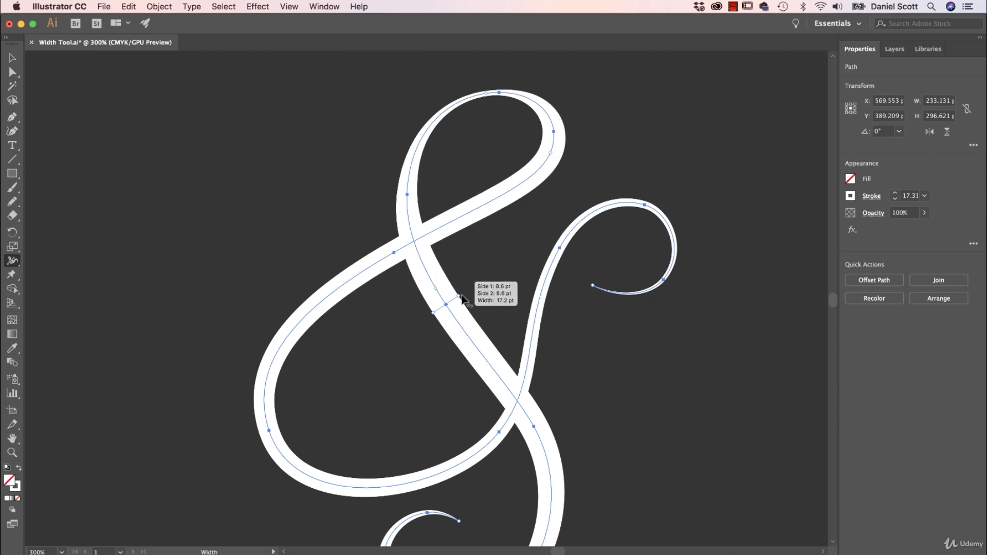
- Thicken the ampersand's bottom curl beyond a thinned lower curve, and widen the large left bowl to about 25 pt
{"action": "scroll", "coordinate": [516, 154], "scroll_direction": "down", "scroll_amount": 5}
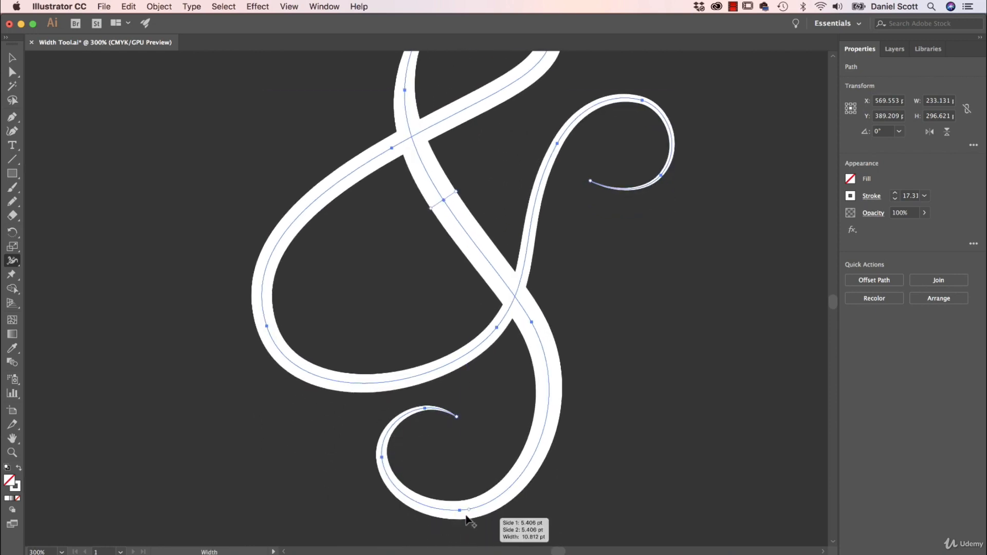
{"action": "left_click_drag", "start_coordinate": [468, 513], "coordinate": [401, 473]}
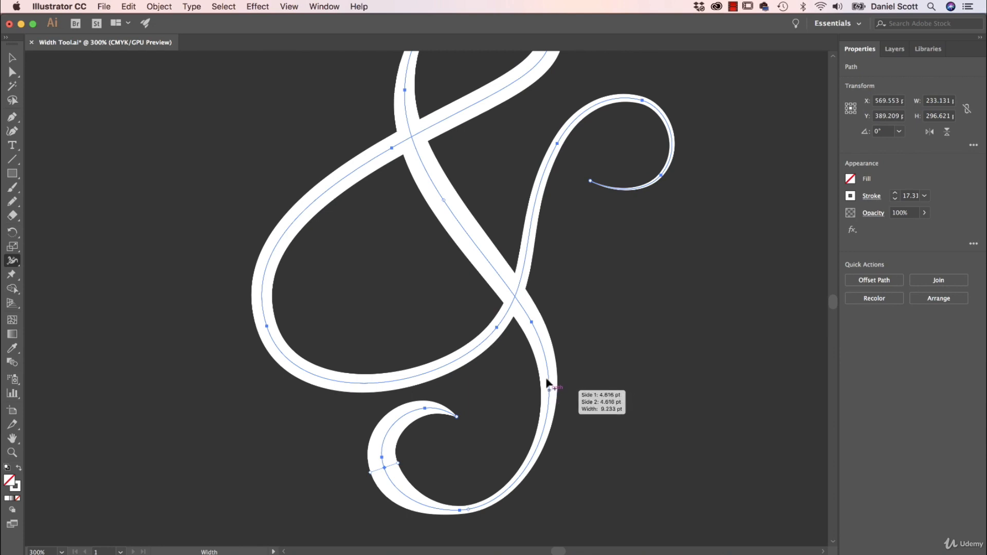
{"action": "scroll", "coordinate": [422, 254], "scroll_direction": "up", "scroll_amount": 3}
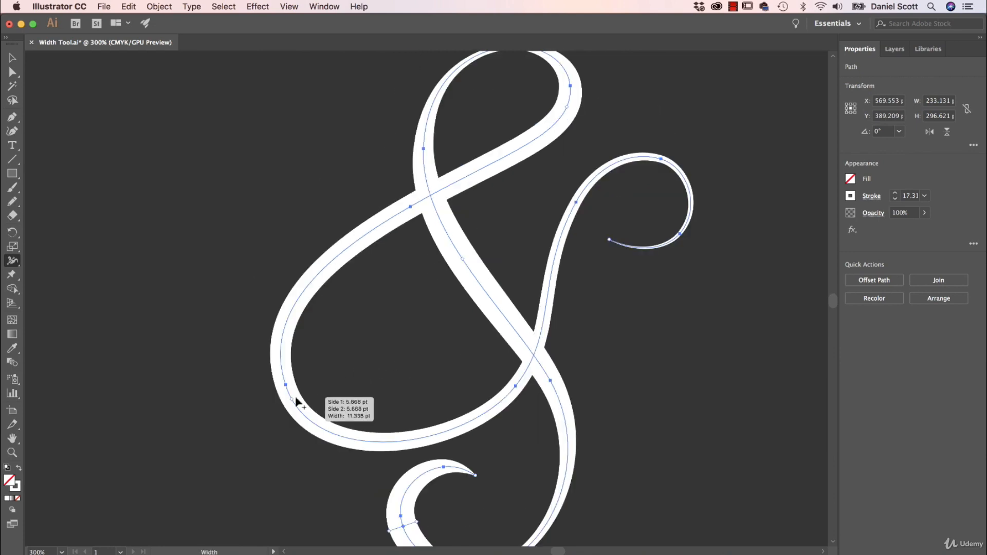
{"action": "left_click_drag", "start_coordinate": [293, 401], "coordinate": [315, 395]}
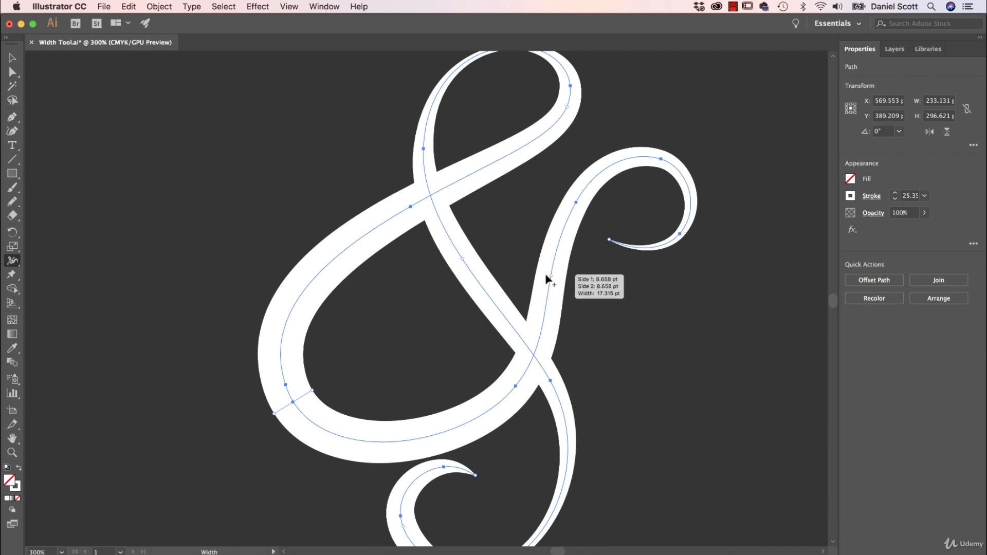
- Narrow the ampersand's right upstroke above the crossing, and thicken the right-hand curl with its width point slid slightly upward
{"action": "left_click_drag", "start_coordinate": [550, 304], "coordinate": [553, 302]}
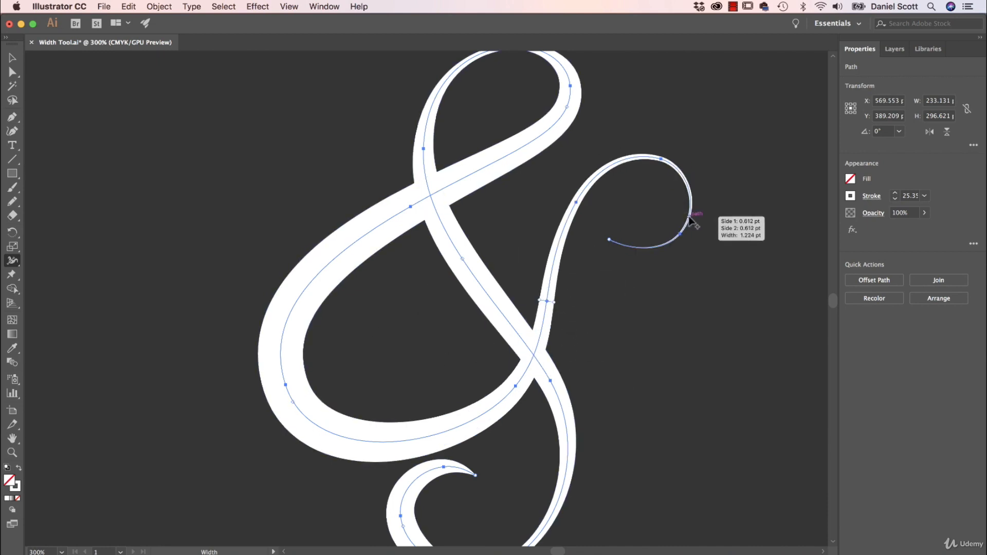
{"action": "mouse_move", "coordinate": [687, 219]}
{"action": "left_mouse_down"}
{"action": "mouse_move", "coordinate": [676, 211]}
{"action": "mouse_move", "coordinate": [706, 215]}
{"action": "left_mouse_up"}
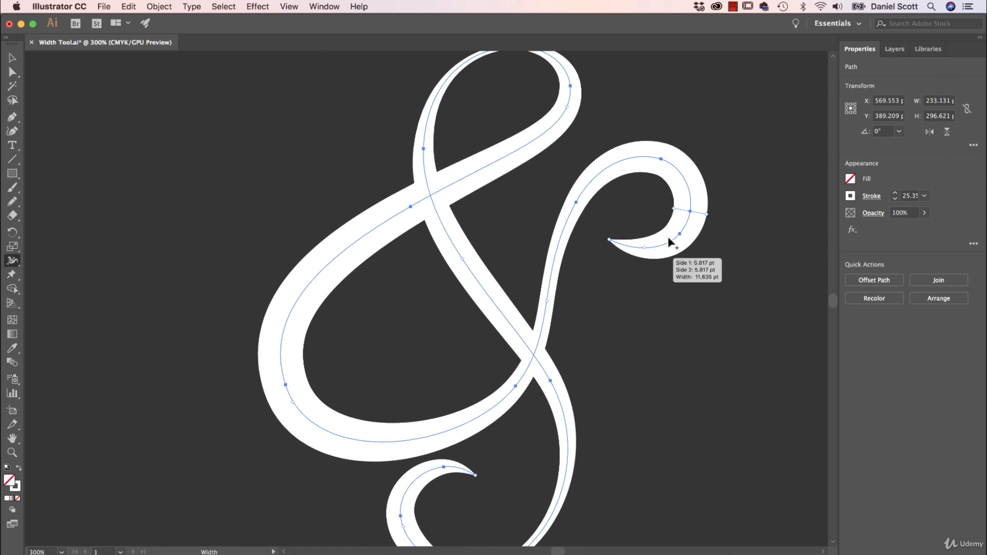
{"action": "mouse_move", "coordinate": [689, 215]}
{"action": "left_mouse_down"}
{"action": "mouse_move", "coordinate": [670, 163]}
{"action": "mouse_move", "coordinate": [607, 178]}
{"action": "mouse_move", "coordinate": [591, 212]}
{"action": "mouse_move", "coordinate": [590, 255]}
{"action": "mouse_move", "coordinate": [579, 215]}
{"action": "mouse_move", "coordinate": [560, 323]}
{"action": "mouse_move", "coordinate": [556, 297]}
{"action": "mouse_move", "coordinate": [600, 181]}
{"action": "mouse_move", "coordinate": [672, 165]}
{"action": "mouse_move", "coordinate": [690, 200]}
{"action": "left_mouse_up"}
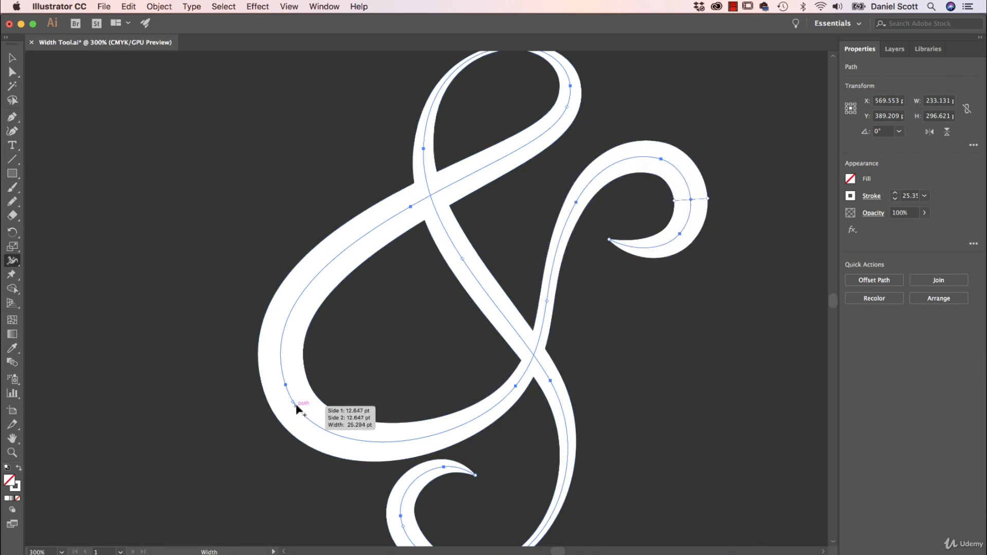
- Adjust the width point on the ampersand's large left bowl using its inner and outer width handles
{"action": "mouse_move", "coordinate": [311, 424]}
{"action": "left_mouse_down"}
{"action": "mouse_move", "coordinate": [470, 408]}
{"action": "mouse_move", "coordinate": [426, 420]}
{"action": "mouse_move", "coordinate": [311, 403]}
{"action": "left_mouse_up"}
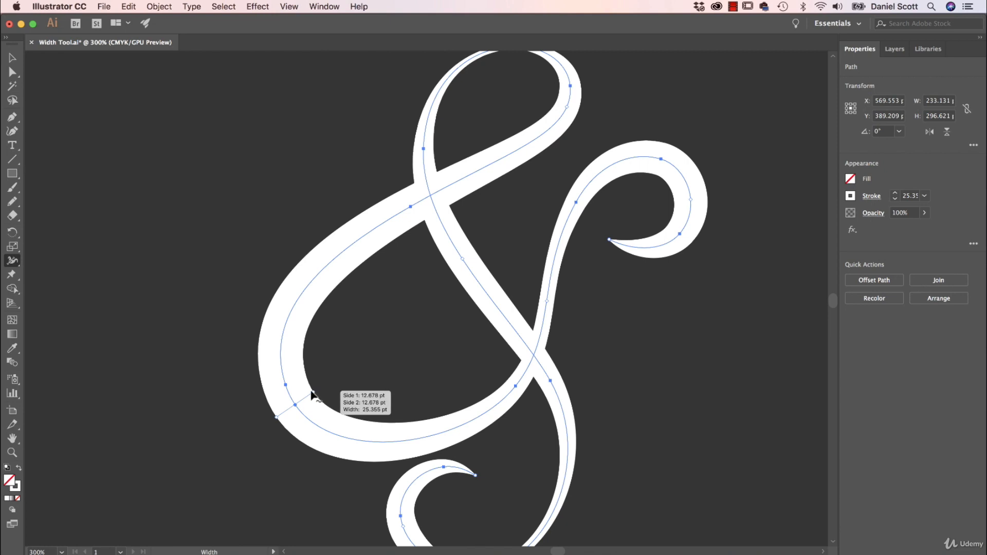
{"action": "mouse_move", "coordinate": [313, 395]}
{"action": "left_mouse_down"}
{"action": "mouse_move", "coordinate": [321, 392]}
{"action": "mouse_move", "coordinate": [301, 397]}
{"action": "mouse_move", "coordinate": [346, 380]}
{"action": "mouse_move", "coordinate": [325, 387]}
{"action": "left_mouse_up"}
{"action": "left_click_drag", "start_coordinate": [275, 418], "coordinate": [233, 449]}
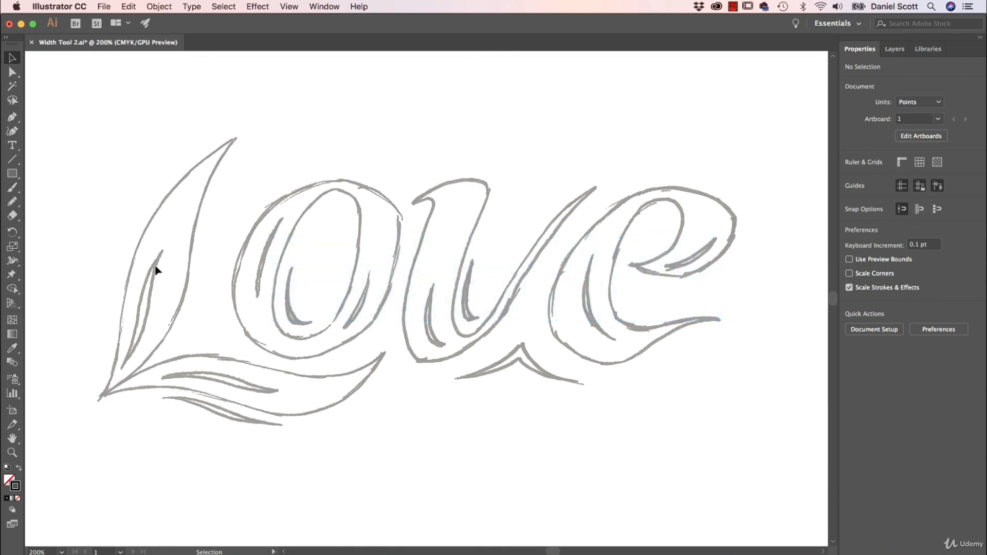
- Set up the Curvature tool with a 1 pt stroke for tracing the Love sketch in Width Tool 2.ai
{"action": "left_click", "coordinate": [17, 134]}
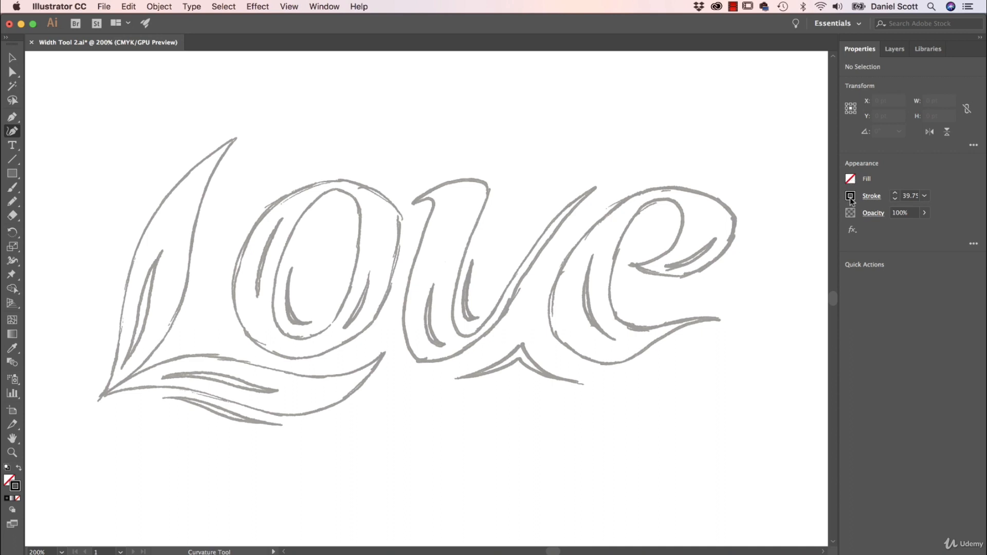
{"action": "left_click", "coordinate": [925, 195]}
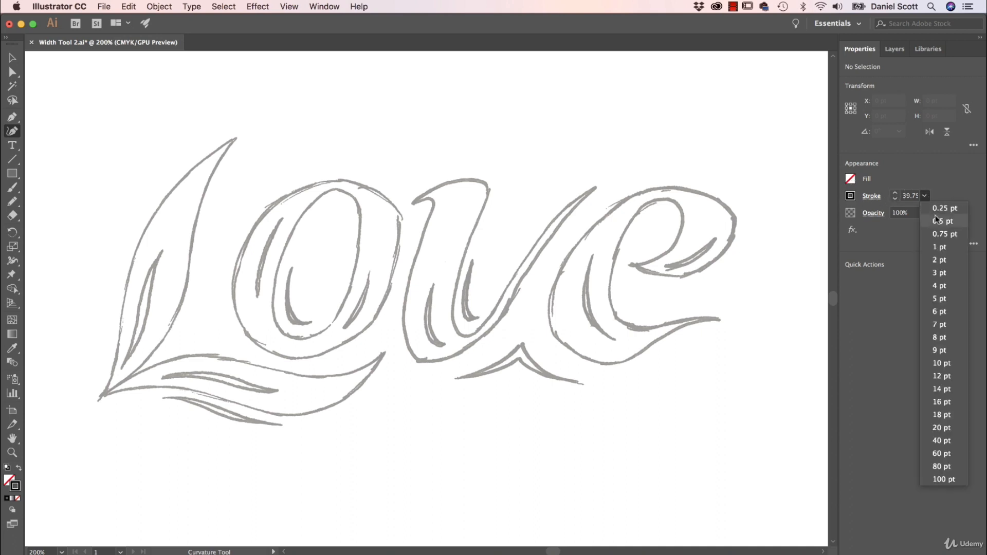
{"action": "left_click", "coordinate": [940, 247]}
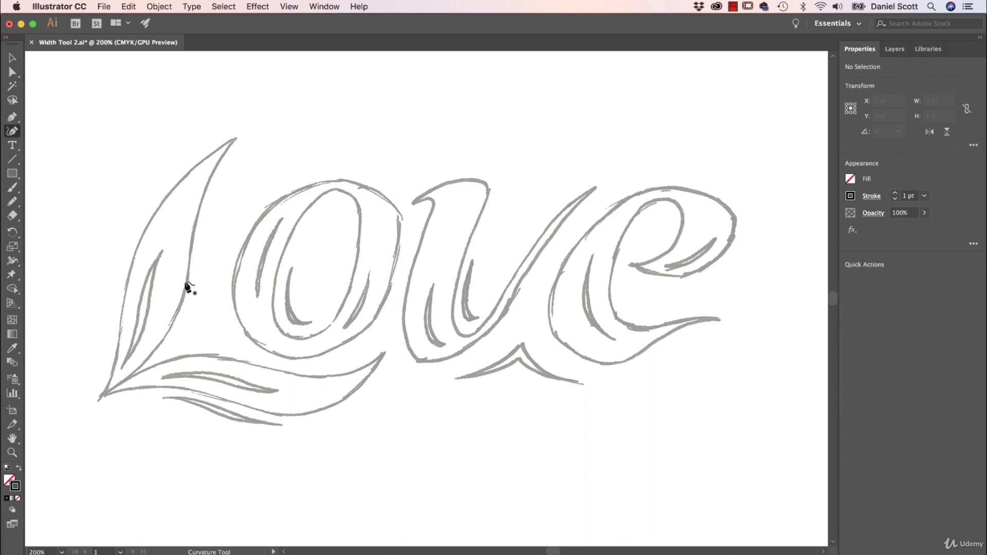
{"action": "left_click", "coordinate": [230, 140]}
{"action": "left_click", "coordinate": [111, 389]}
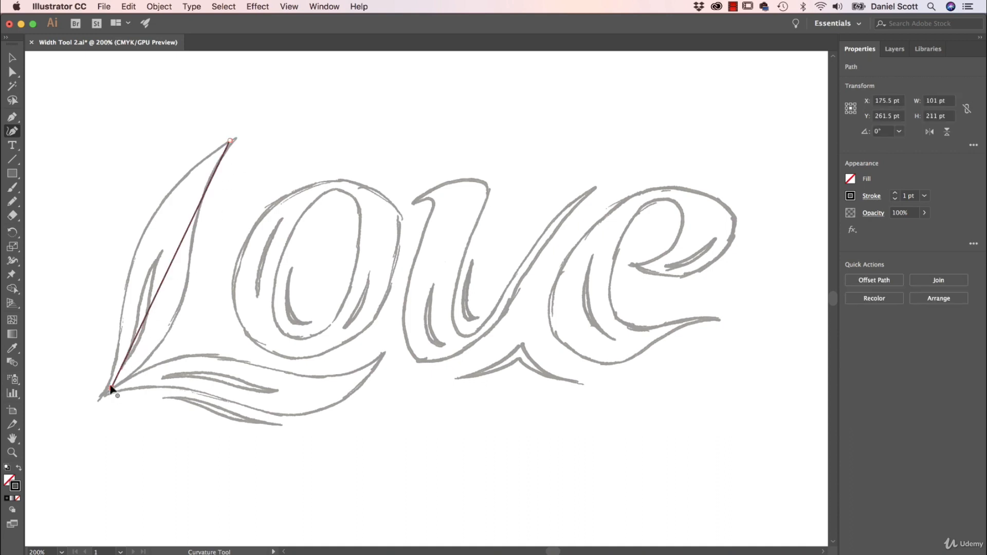
{"action": "key", "text": "ctrl+z"}
{"action": "key", "text": "ctrl+z"}
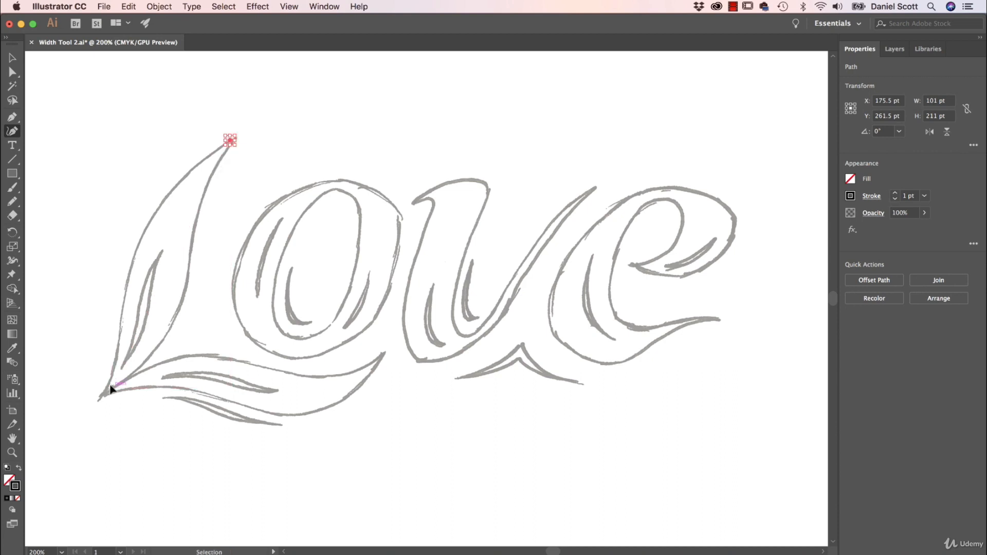
{"action": "left_click", "coordinate": [233, 140]}
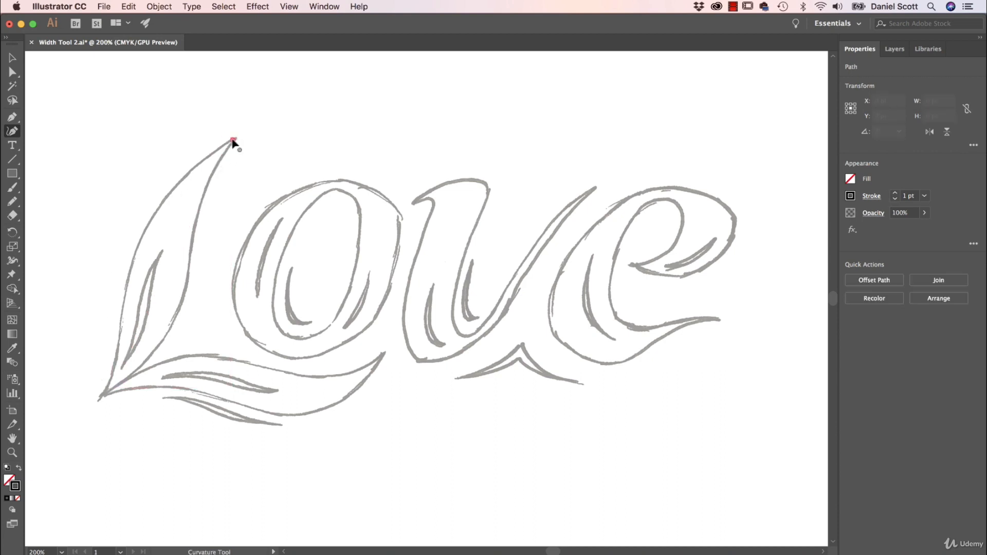
{"action": "left_click", "coordinate": [162, 255]}
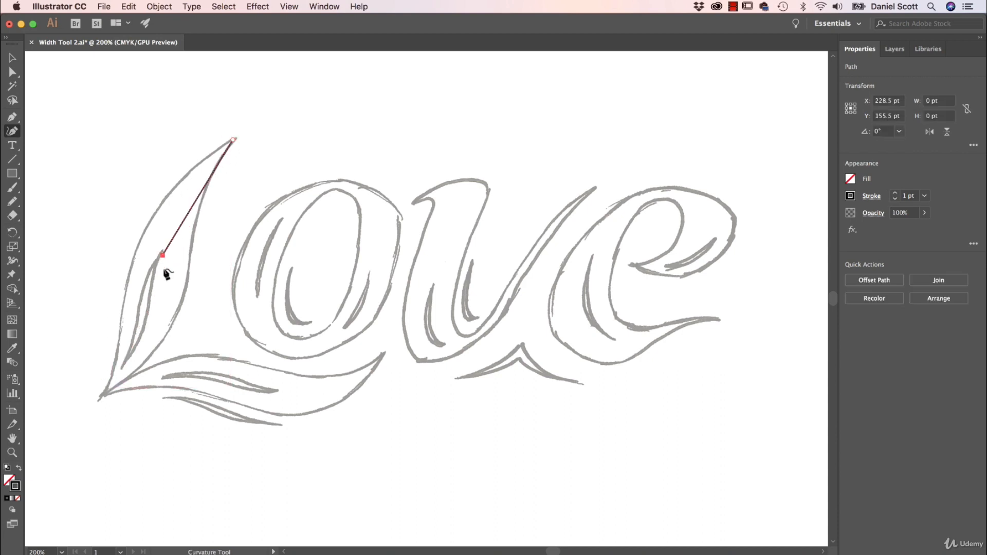
{"action": "left_click", "coordinate": [103, 394]}
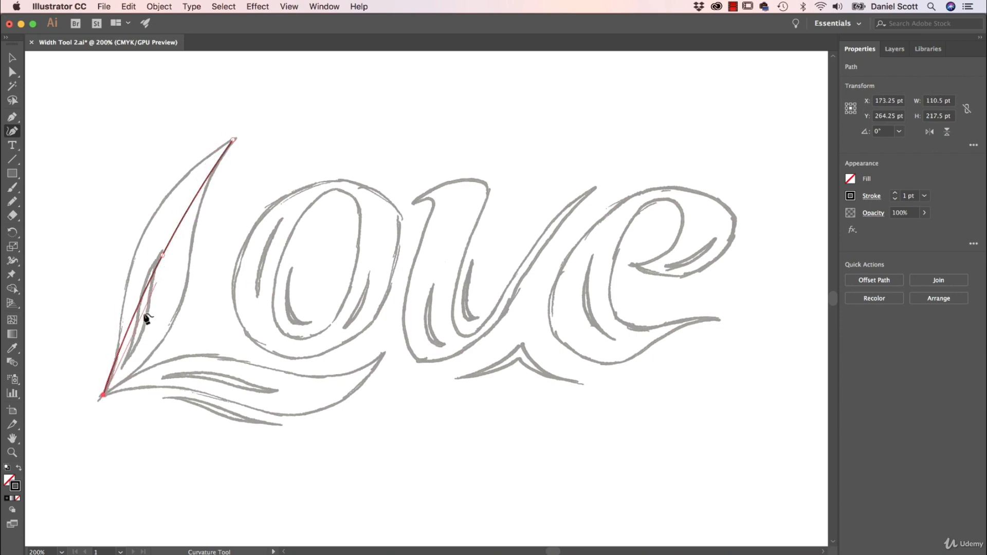
{"action": "key", "text": "super"}
{"action": "key", "text": "super+z"}
{"action": "key", "text": "super+z"}
{"action": "key", "text": "super+z"}
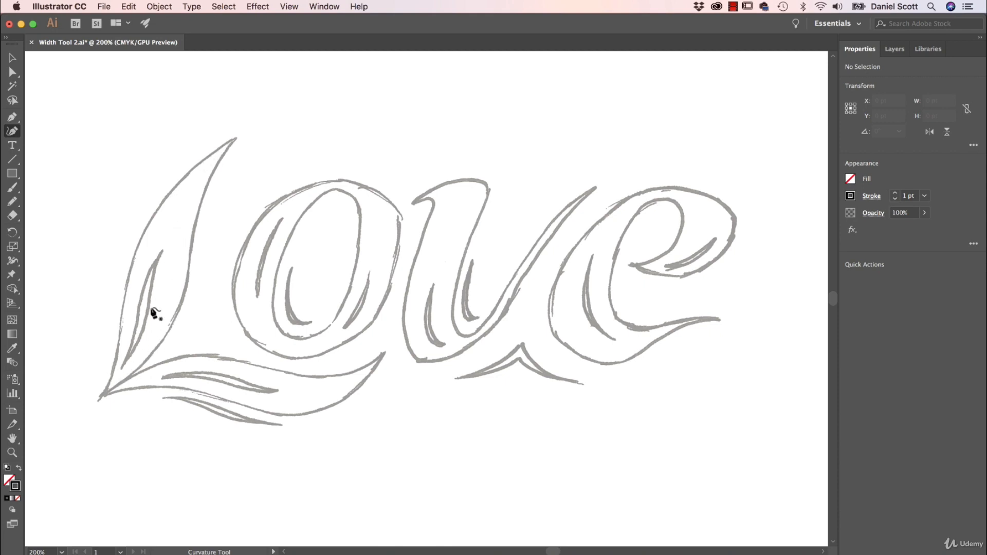
- Trace a curved centre line through the L's upright with the Curvature tool, from its upper tip to its lower point, and deselect it
{"action": "left_click", "coordinate": [233, 140]}
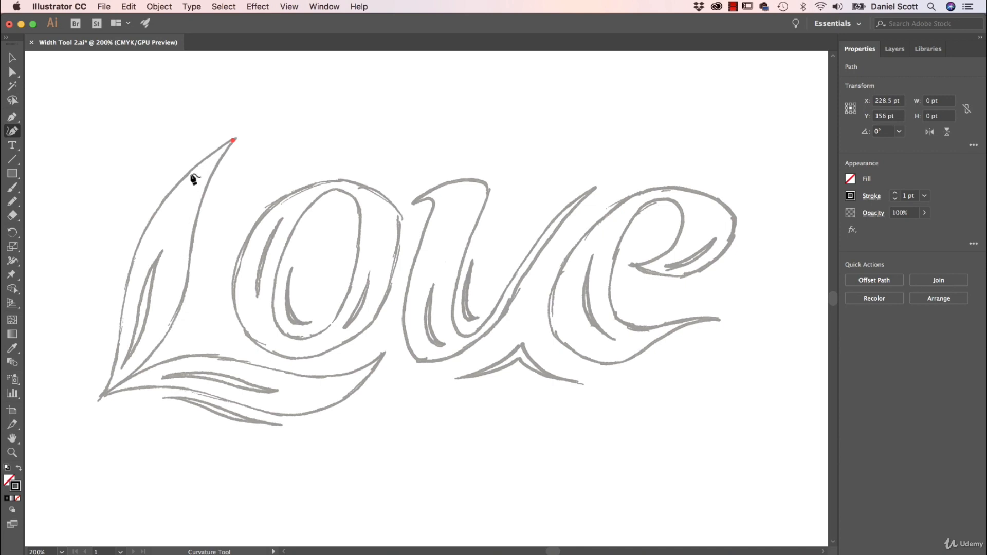
{"action": "left_click", "coordinate": [180, 200]}
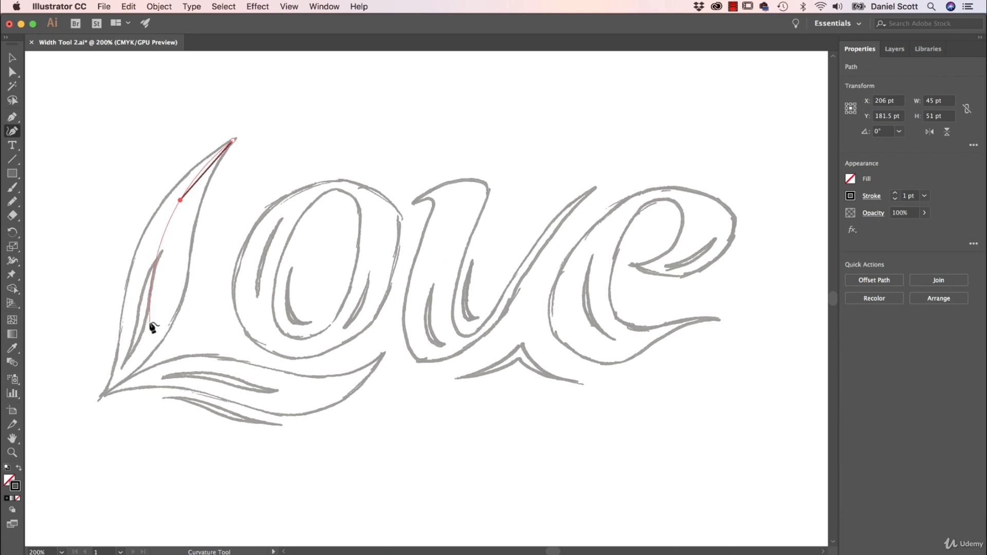
{"action": "left_click", "coordinate": [149, 321]}
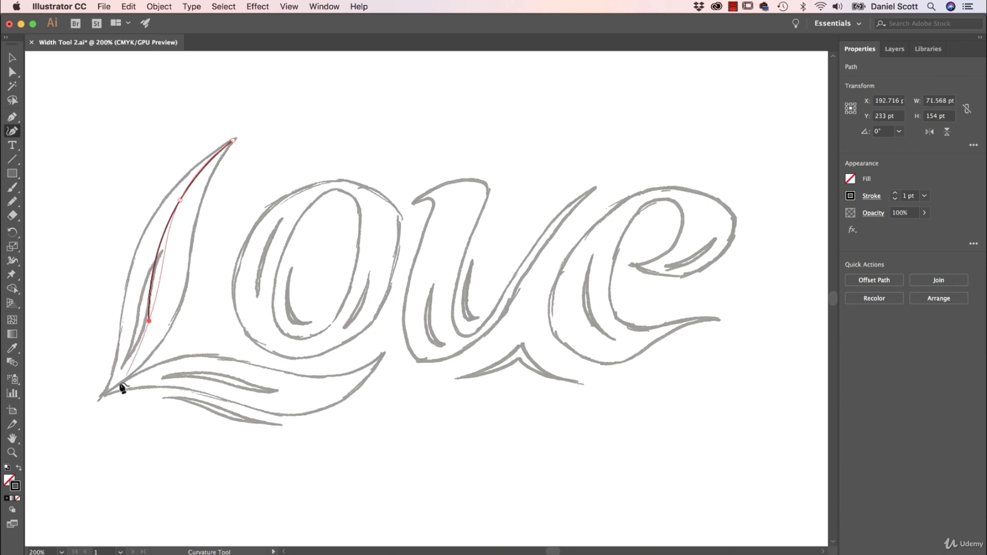
{"action": "left_click", "coordinate": [99, 399]}
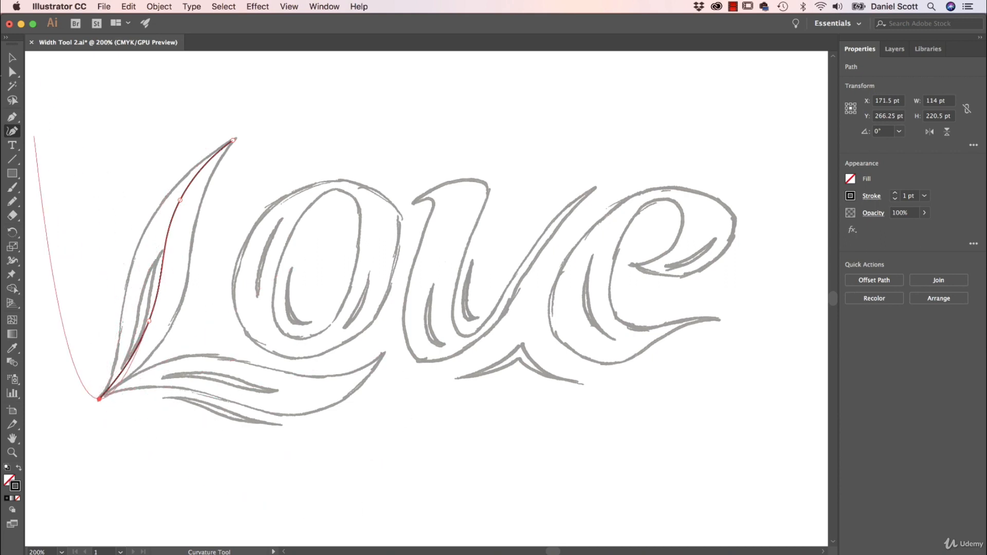
{"action": "left_click", "coordinate": [14, 59]}
{"action": "left_click", "coordinate": [79, 119]}
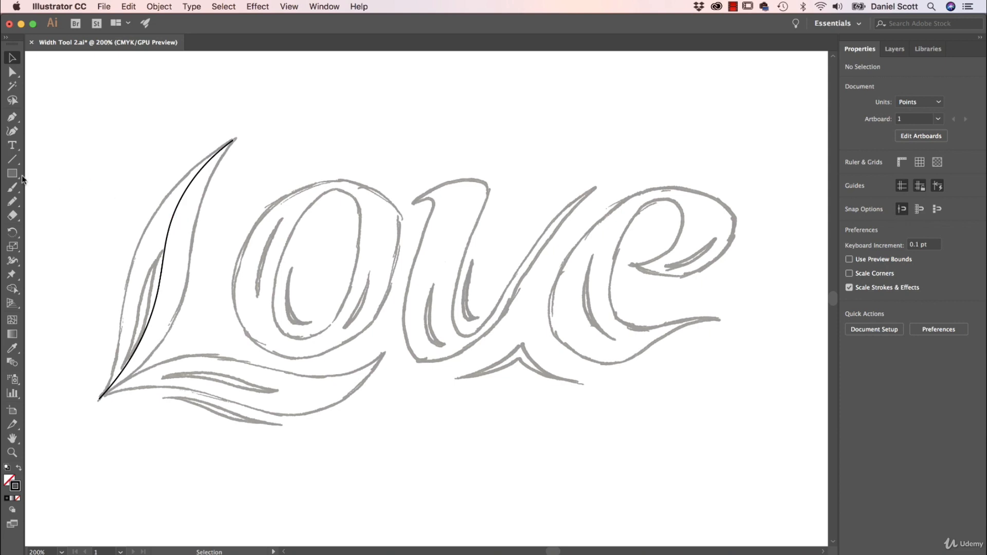
- Widen the middle of the L's centre line with the Width tool to fill the sketched outline, and deselect it
{"action": "left_click", "coordinate": [167, 242]}
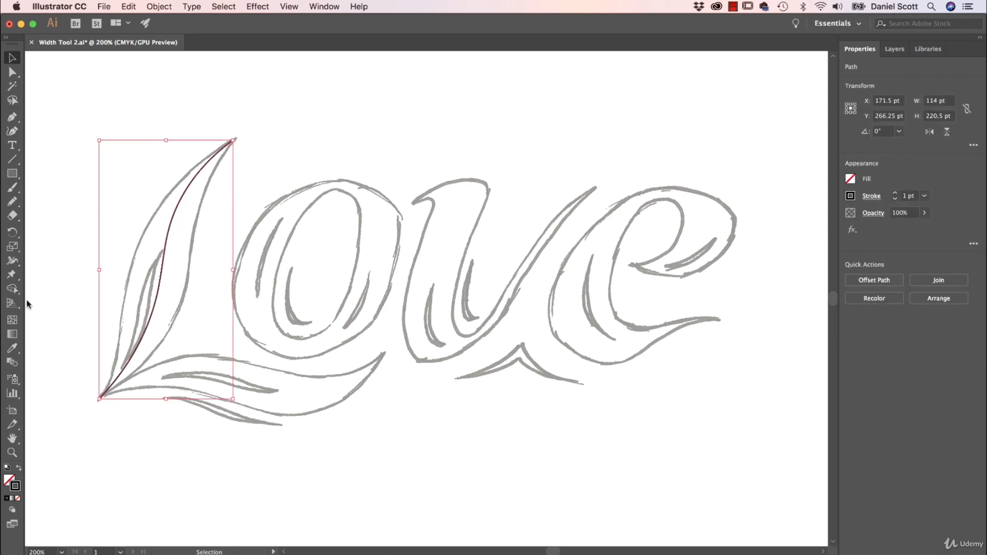
{"action": "left_click", "coordinate": [12, 260]}
{"action": "left_click_drag", "start_coordinate": [165, 260], "coordinate": [189, 278]}
{"action": "key", "text": "v"}
{"action": "left_click", "coordinate": [139, 132]}
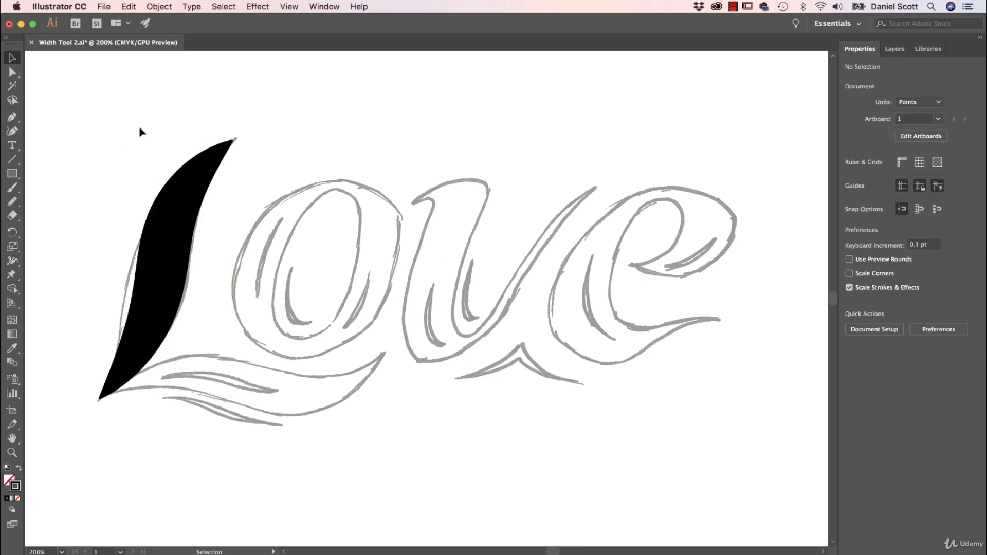
- Examine the upper tip of the L's stroke at high magnification, and return to a view of the whole lettering
{"action": "key", "text": "super+plus"}
{"action": "key", "text": "super+plus"}
{"action": "key", "text": "super+plus"}
{"action": "key", "text": "space"}
{"action": "left_click_drag", "start_coordinate": [219, 138], "coordinate": [430, 427]}
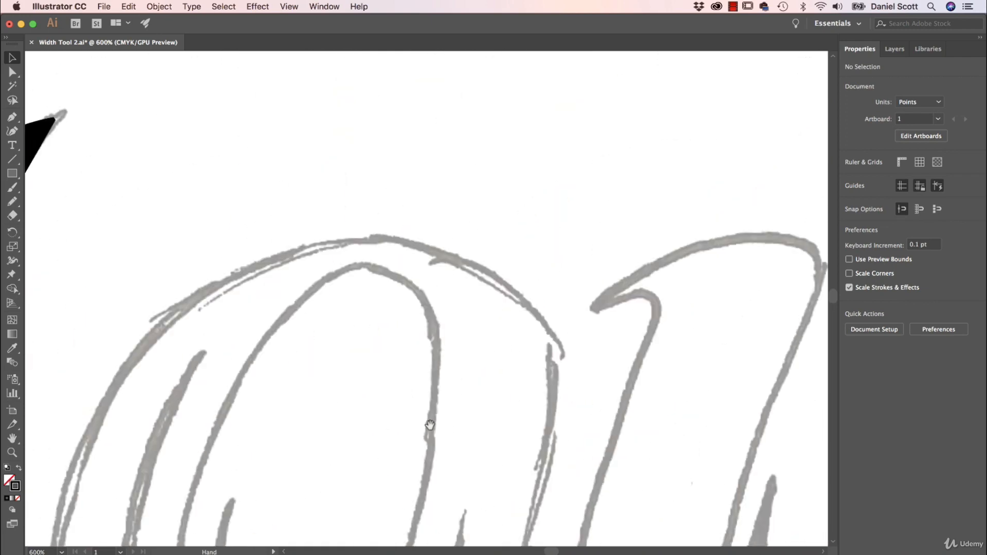
{"action": "left_click_drag", "start_coordinate": [357, 258], "coordinate": [462, 348]}
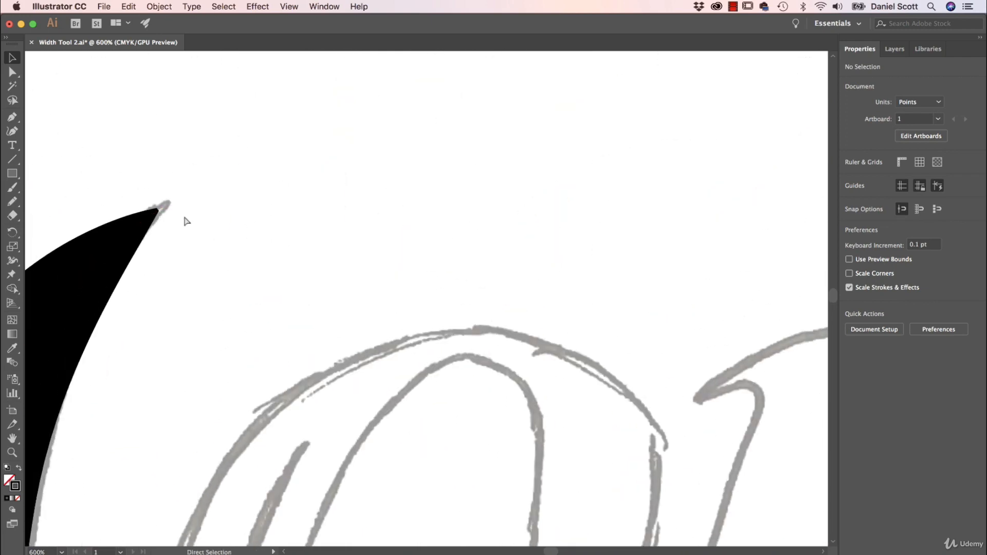
{"action": "key", "text": "super+plus"}
{"action": "key", "text": "super+plus"}
{"action": "key", "text": "space"}
{"action": "left_click_drag", "start_coordinate": [155, 233], "coordinate": [514, 377]}
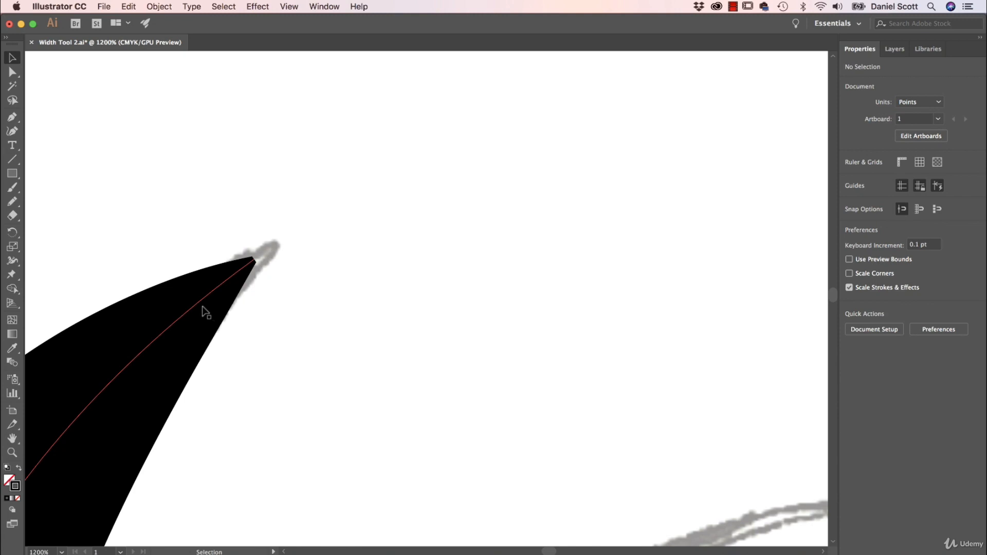
{"action": "key", "text": "super+minus"}
{"action": "key", "text": "super+minus"}
{"action": "key", "text": "super+minus"}
{"action": "key", "text": "super+minus"}
{"action": "key", "text": "super+minus"}
{"action": "key", "text": "super+minus"}
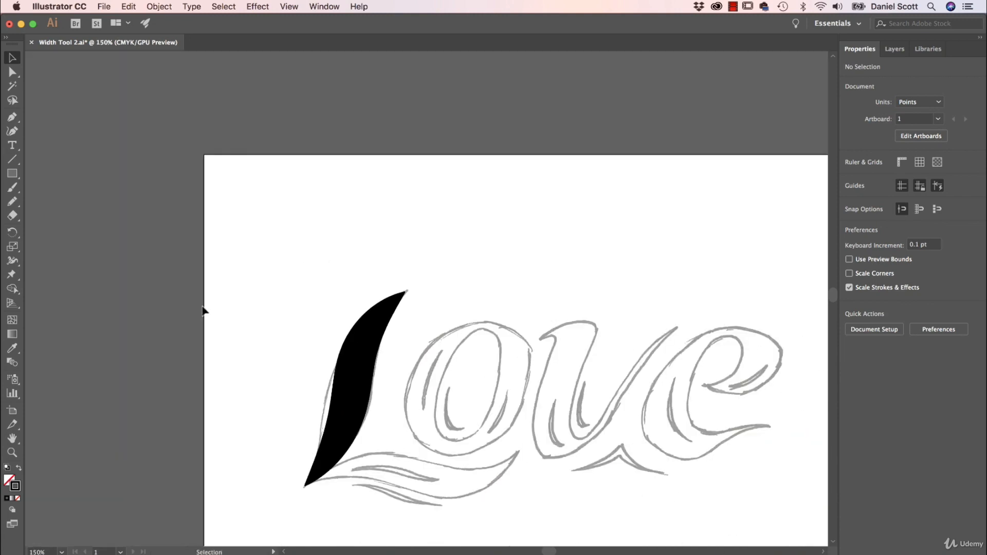
{"action": "key", "text": "space"}
{"action": "left_click_drag", "start_coordinate": [622, 346], "coordinate": [547, 294]}
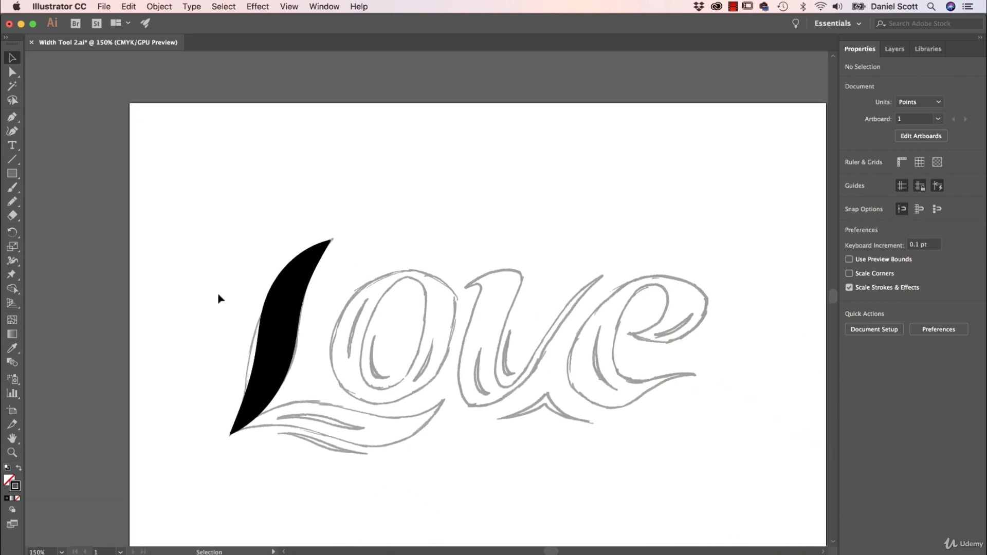
- Undo the widening of the L's centre line and set its stroke weight to 0.05 pt
{"action": "key", "text": "super+z"}
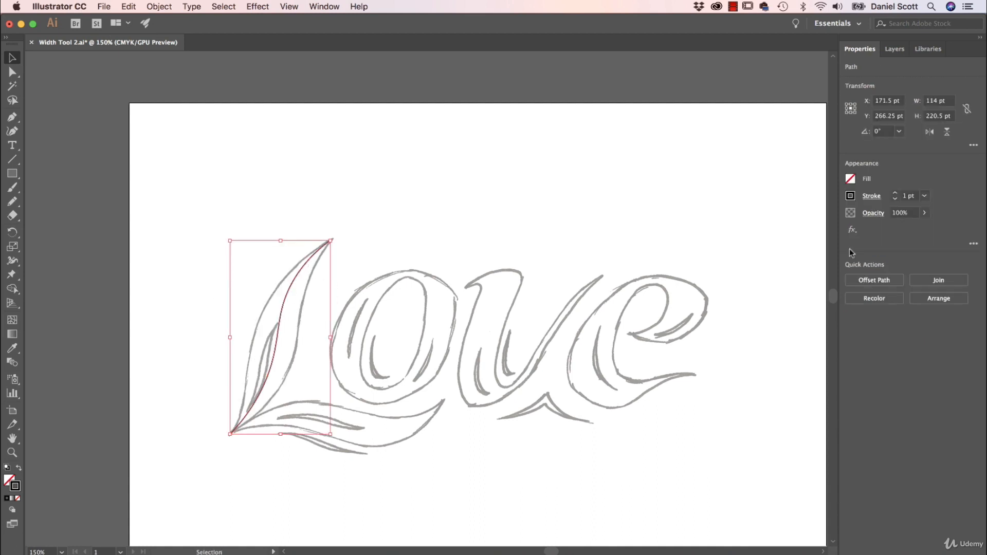
{"action": "left_click", "coordinate": [925, 197]}
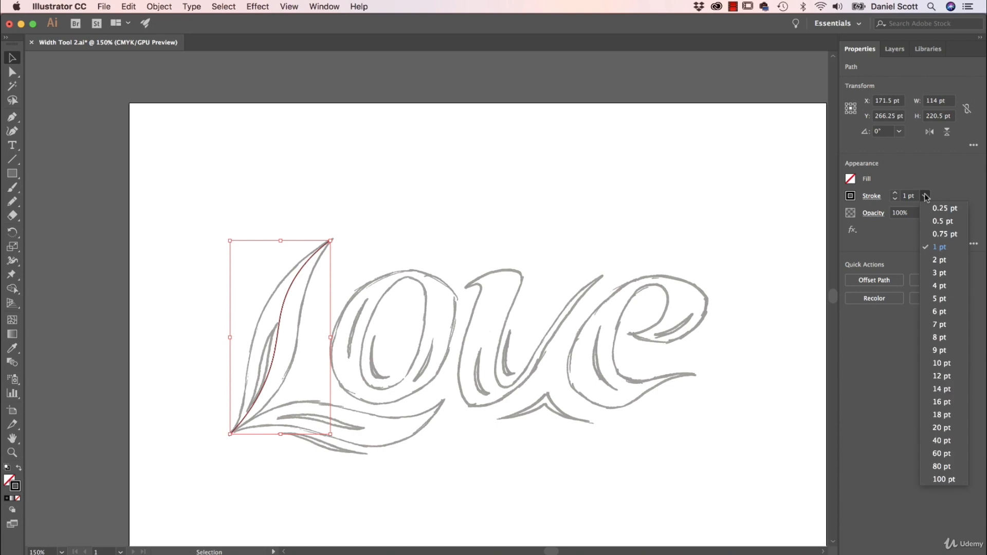
{"action": "left_click", "coordinate": [938, 212]}
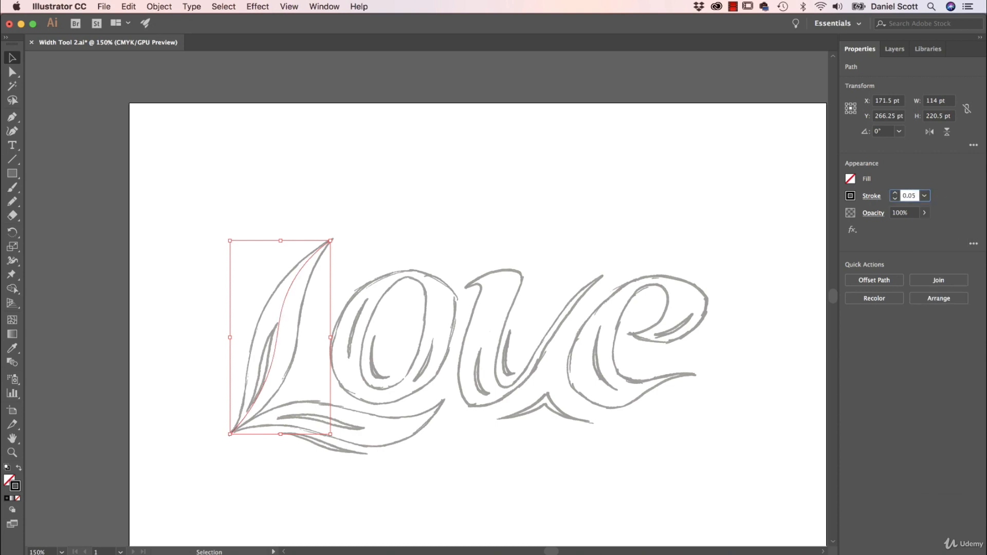
{"action": "key", "text": "Return"}
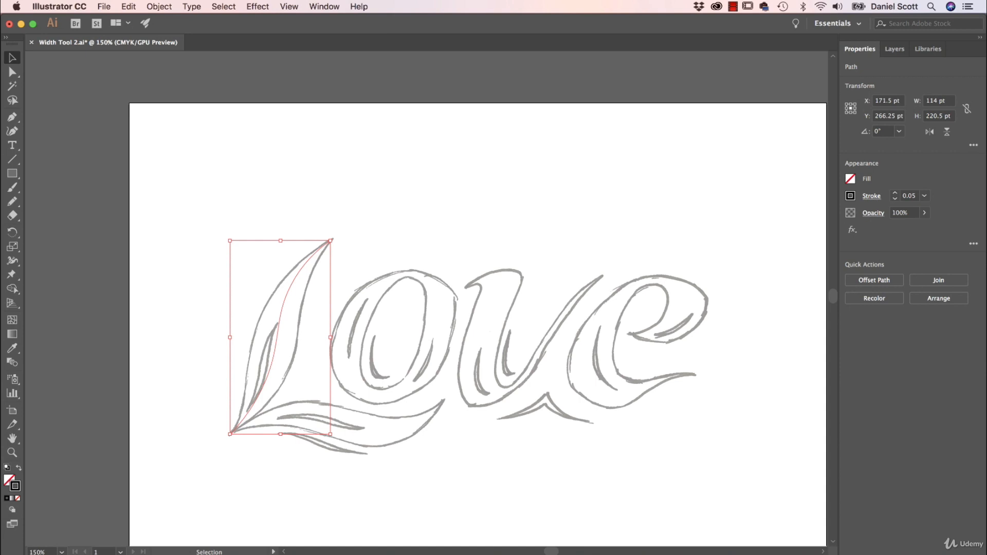
- Try to widen the L's centre line at two separate points with the Width tool, and undo both width points
{"action": "left_click", "coordinate": [14, 261]}
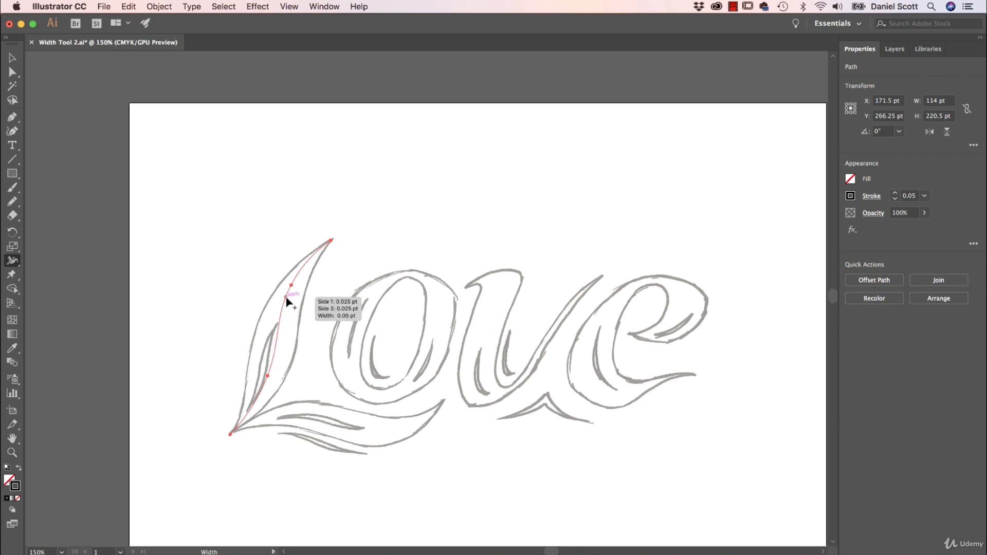
{"action": "left_click_drag", "start_coordinate": [286, 298], "coordinate": [294, 304]}
{"action": "left_click_drag", "start_coordinate": [271, 363], "coordinate": [289, 379]}
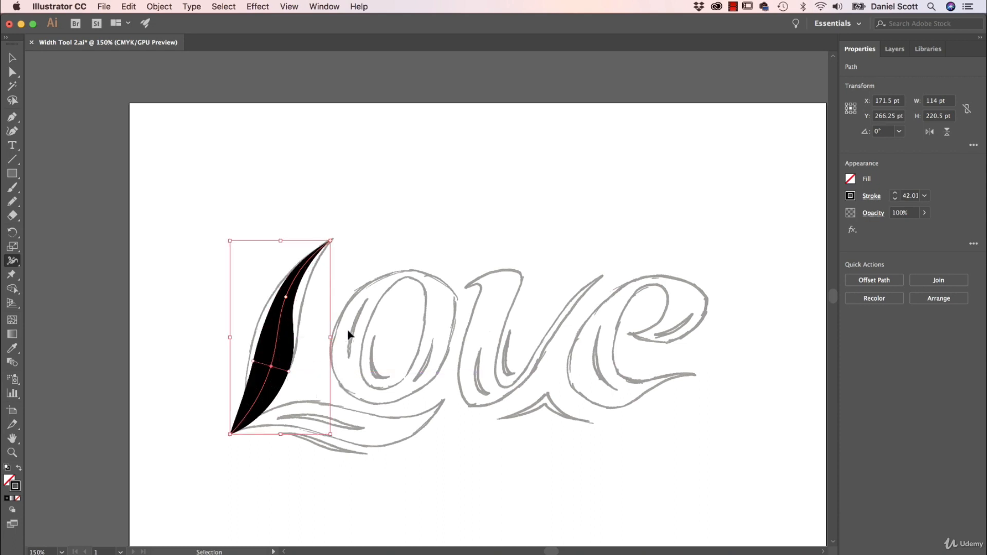
{"action": "key", "text": "super+z"}
{"action": "key", "text": "super+z"}
- Widen the L's centre line to about 43 pt at a single point just below its middle with the Width tool
{"action": "mouse_move", "coordinate": [279, 335]}
{"action": "left_mouse_down"}
{"action": "mouse_move", "coordinate": [296, 342]}
{"action": "mouse_move", "coordinate": [277, 341]}
{"action": "mouse_move", "coordinate": [275, 351]}
{"action": "left_mouse_up"}
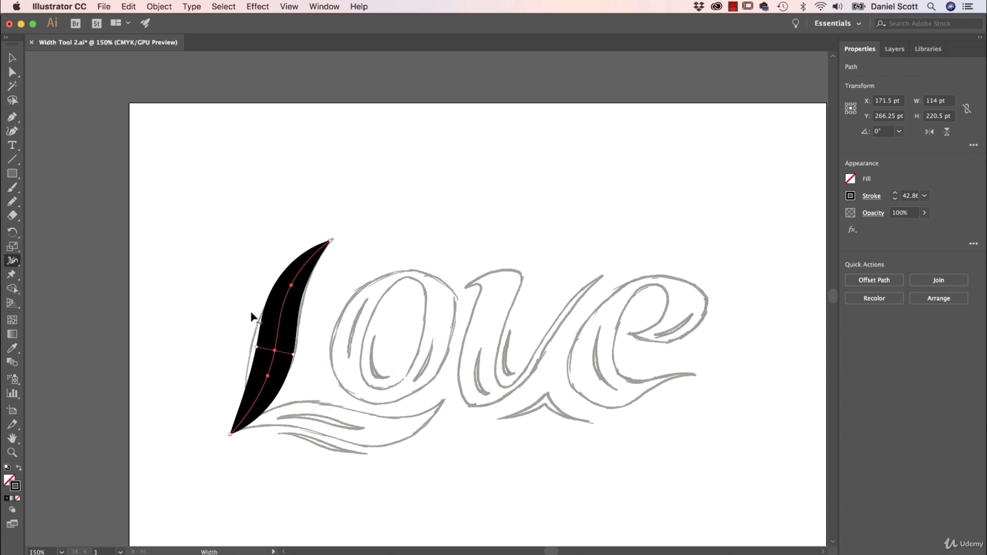
{"action": "left_click", "coordinate": [13, 57]}
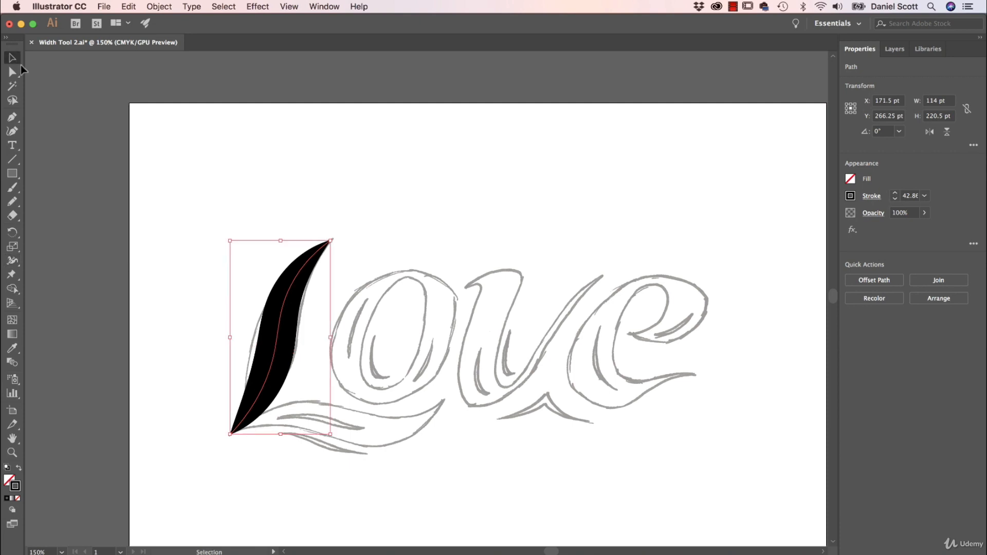
{"action": "left_click_drag", "start_coordinate": [275, 329], "coordinate": [178, 318]}
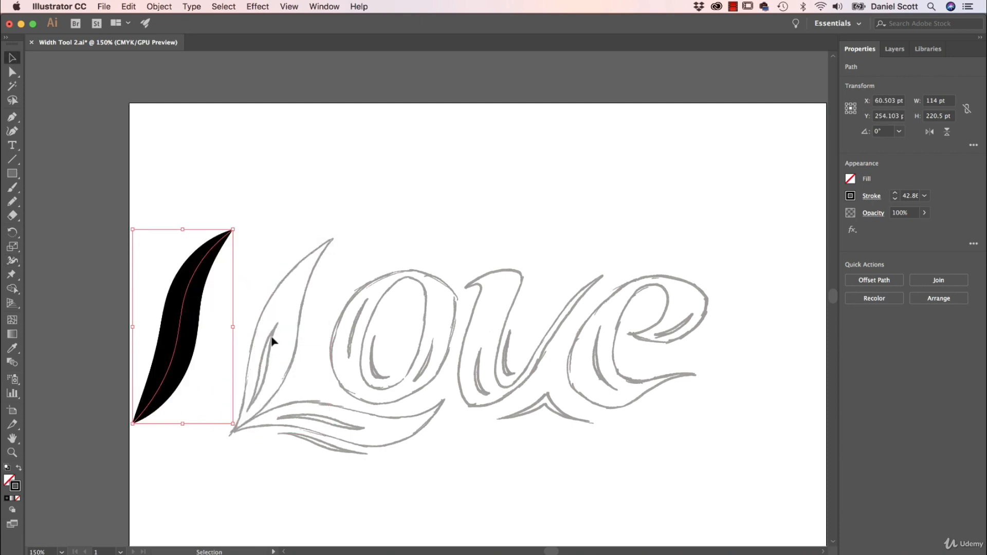
{"action": "key", "text": "super+z"}
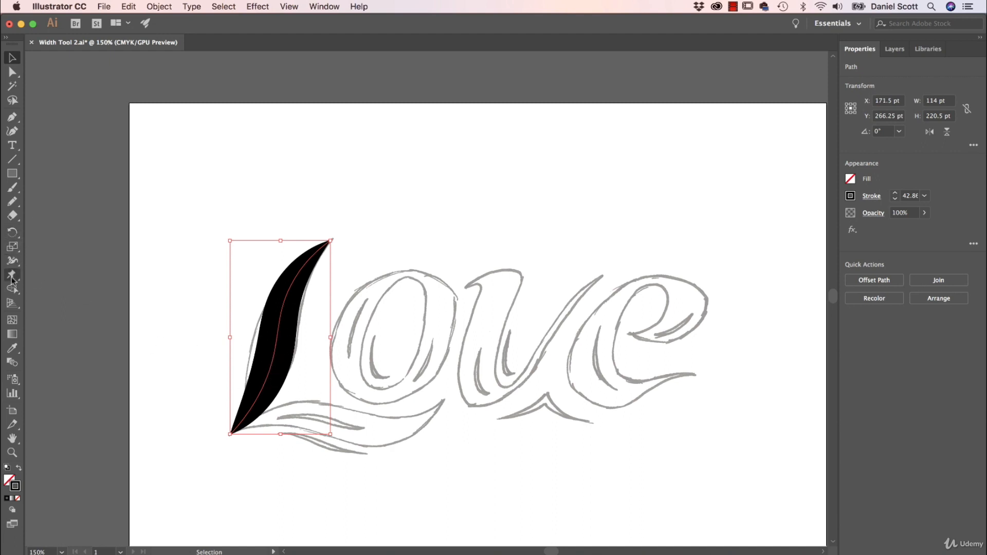
{"action": "left_click", "coordinate": [12, 130]}
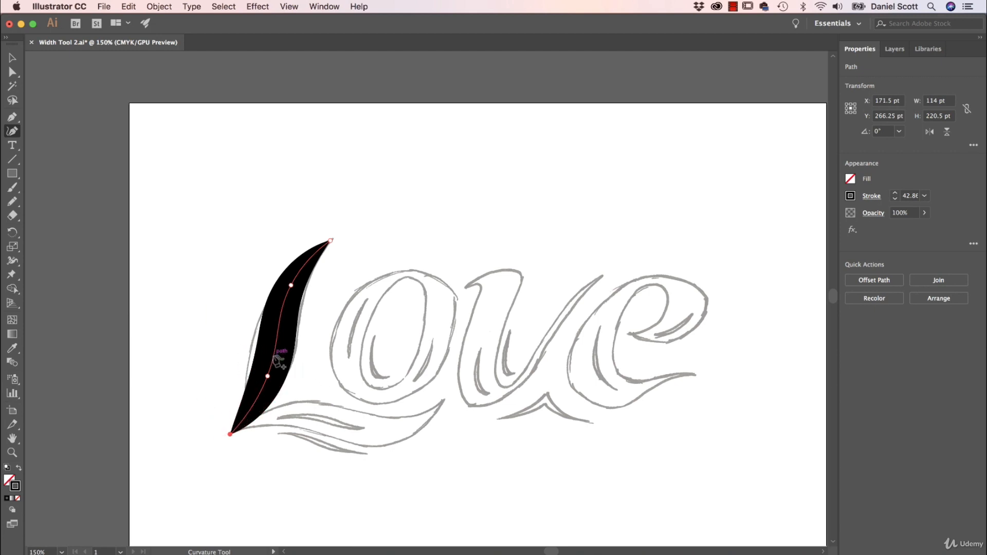
{"action": "left_click", "coordinate": [11, 58]}
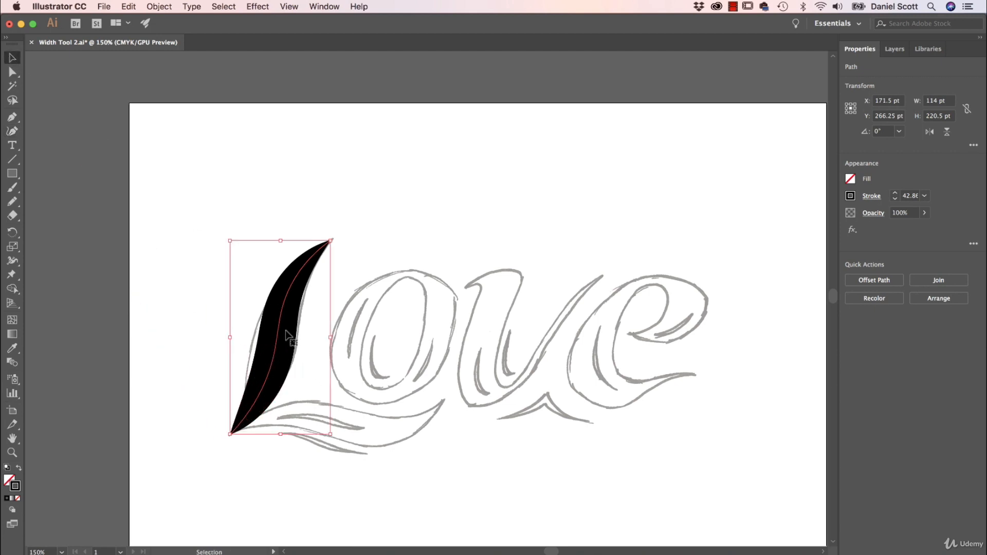
- Move the L stroke up and left, clear of the sketch, and trace the inner highlight of the L with the Pencil tool
{"action": "left_click_drag", "start_coordinate": [279, 331], "coordinate": [220, 238]}
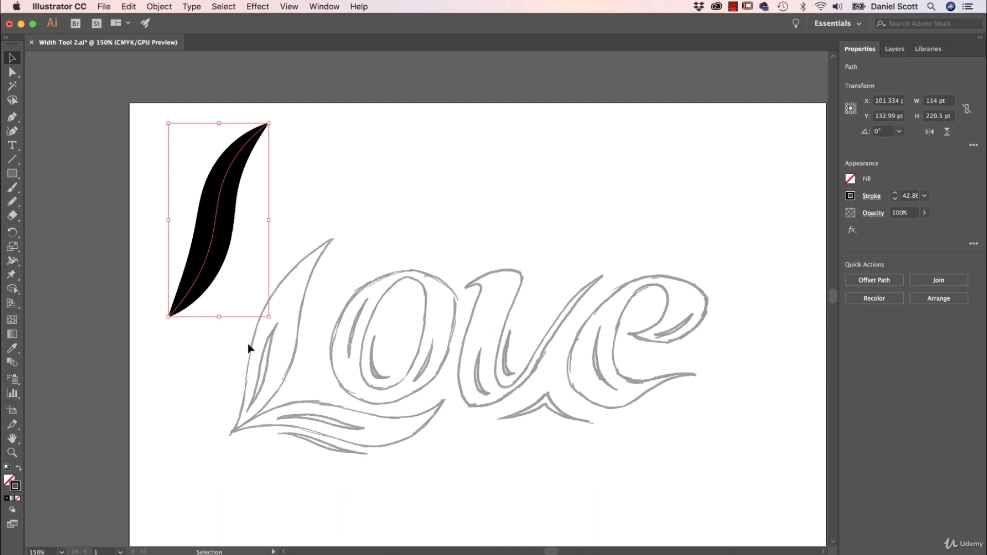
{"action": "left_click", "coordinate": [188, 389]}
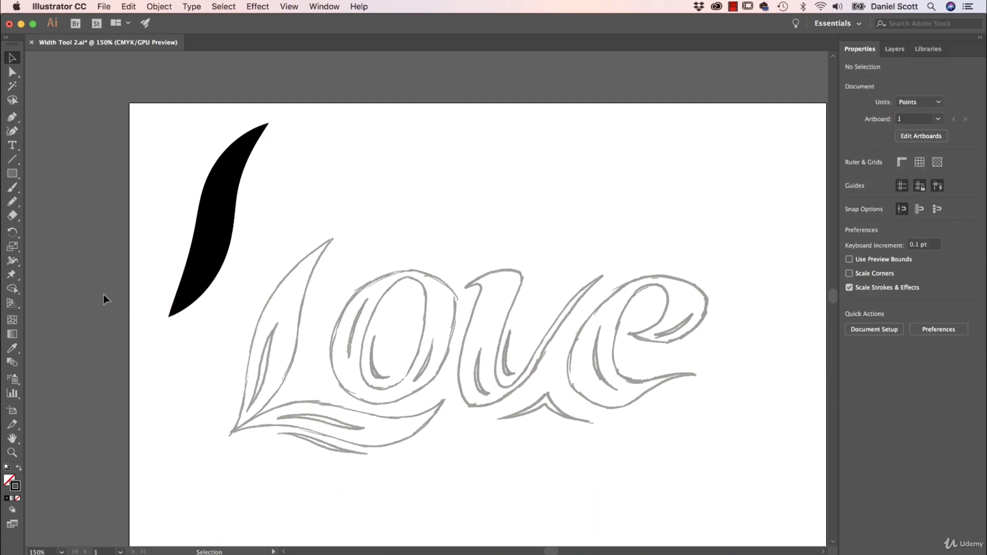
{"action": "left_click", "coordinate": [12, 201]}
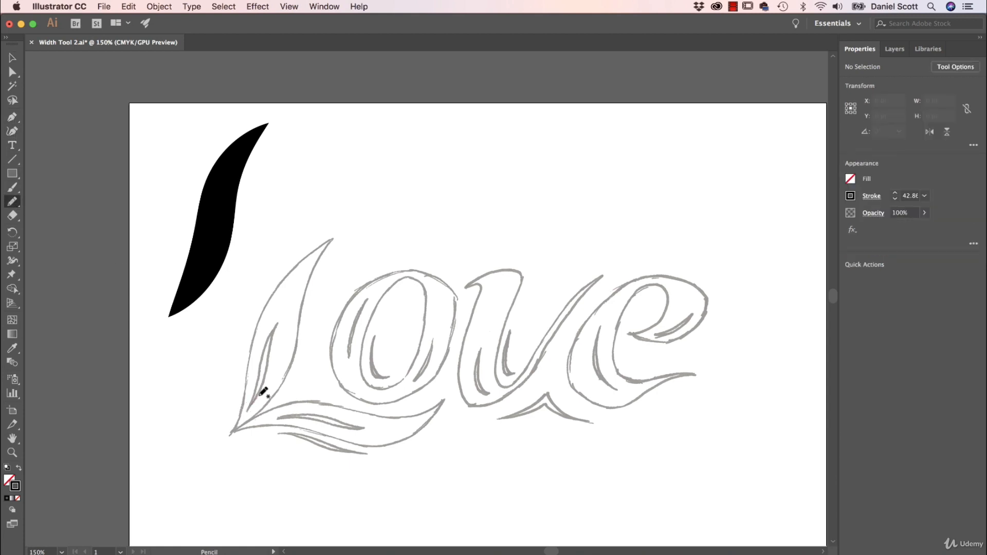
{"action": "left_click_drag", "start_coordinate": [252, 405], "coordinate": [283, 310]}
- Give the traced highlight line a white stroke, move the L stroke back over its sketched outline, and deselect it
{"action": "key", "text": "v"}
{"action": "left_click", "coordinate": [268, 355]}
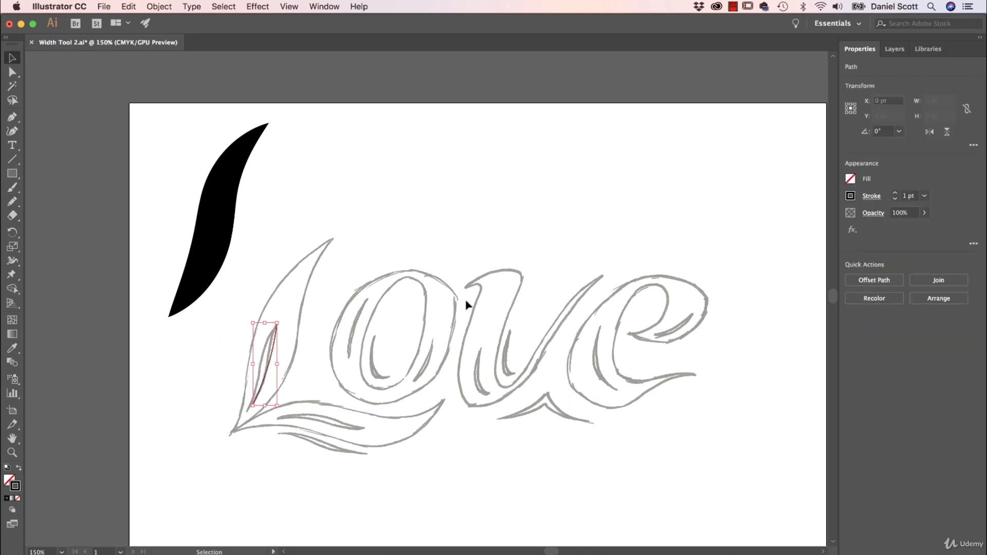
{"action": "left_click", "coordinate": [851, 197]}
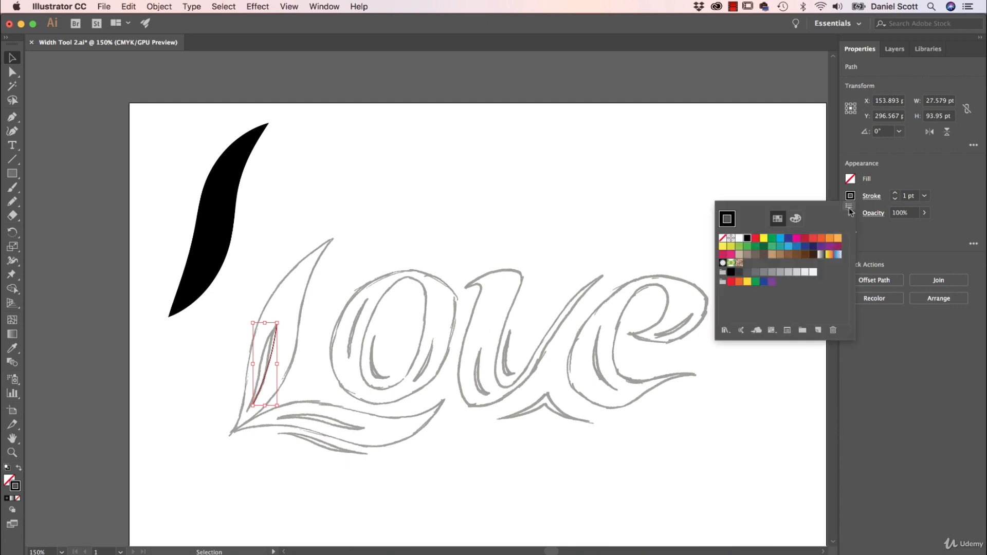
{"action": "left_click", "coordinate": [740, 241]}
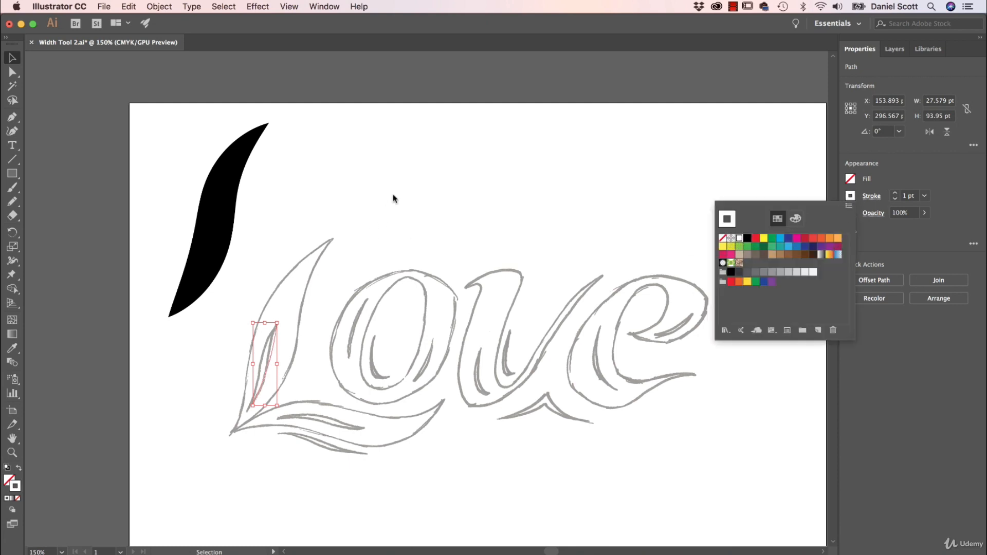
{"action": "key", "text": "Escape"}
{"action": "left_click_drag", "start_coordinate": [221, 218], "coordinate": [281, 335]}
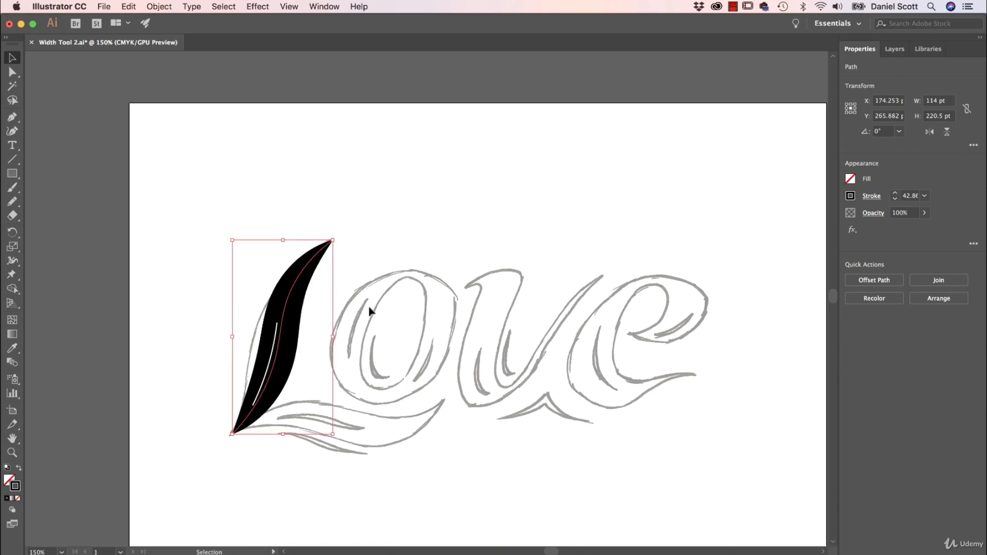
{"action": "left_click", "coordinate": [349, 312]}
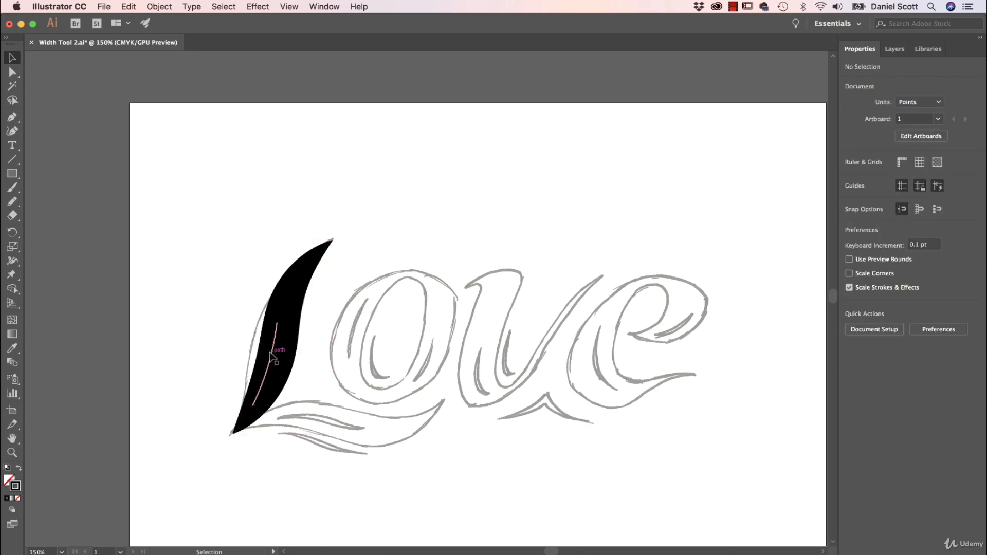
- Move the white highlight line down and slightly left so it sits inside the lower part of the L
{"action": "left_click_drag", "start_coordinate": [273, 358], "coordinate": [274, 362]}
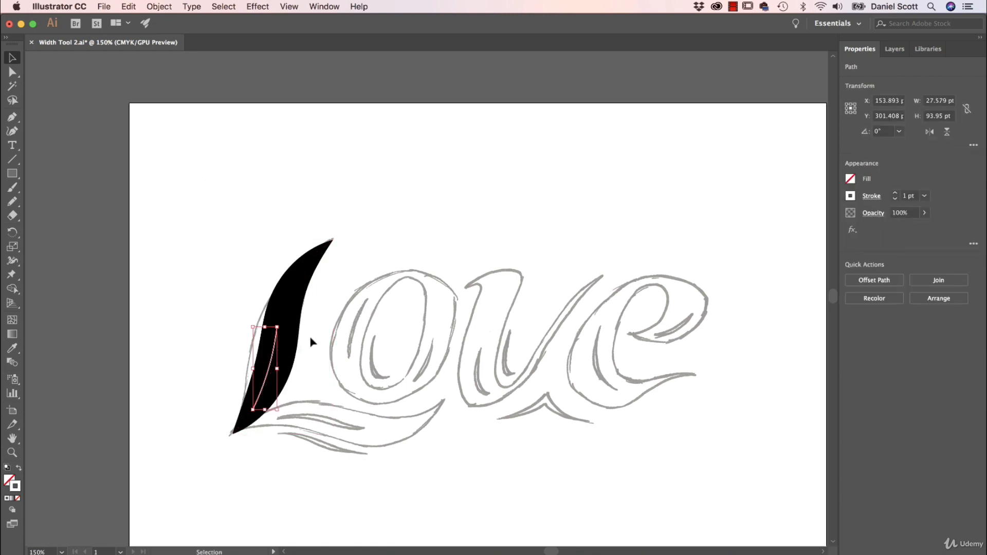
{"action": "key", "text": "Down"}
{"action": "key", "text": "Down"}
{"action": "key", "text": "Down"}
{"action": "key", "text": "Down"}
{"action": "key", "text": "Down"}
{"action": "key", "text": "Down"}
{"action": "key", "text": "Down"}
{"action": "key", "text": "Down"}
{"action": "key", "text": "Left"}
{"action": "key", "text": "Left"}
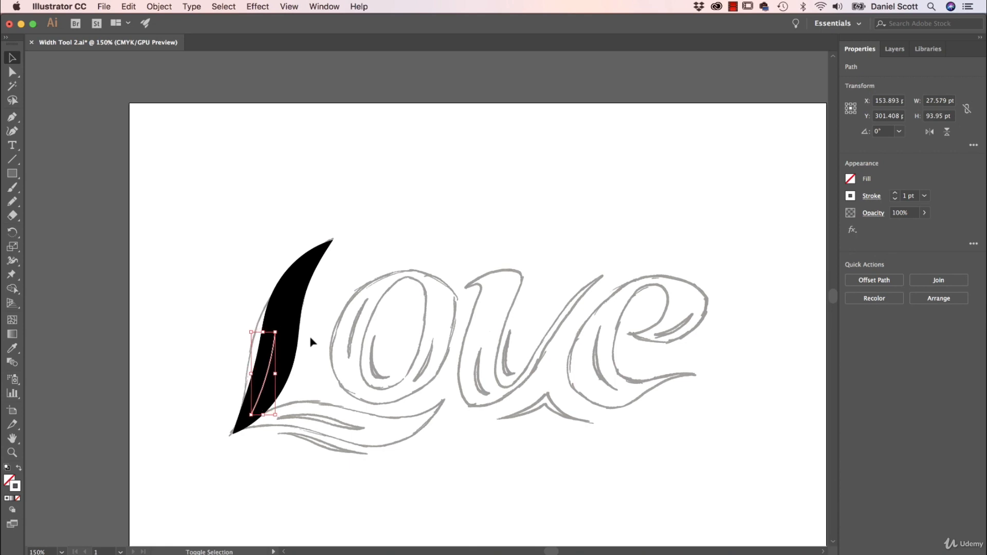
- Rotate the white highlight line slightly clockwise, to about 356°, to follow the curve of the L
{"action": "key", "text": "super+equal"}
{"action": "key", "text": "super+equal"}
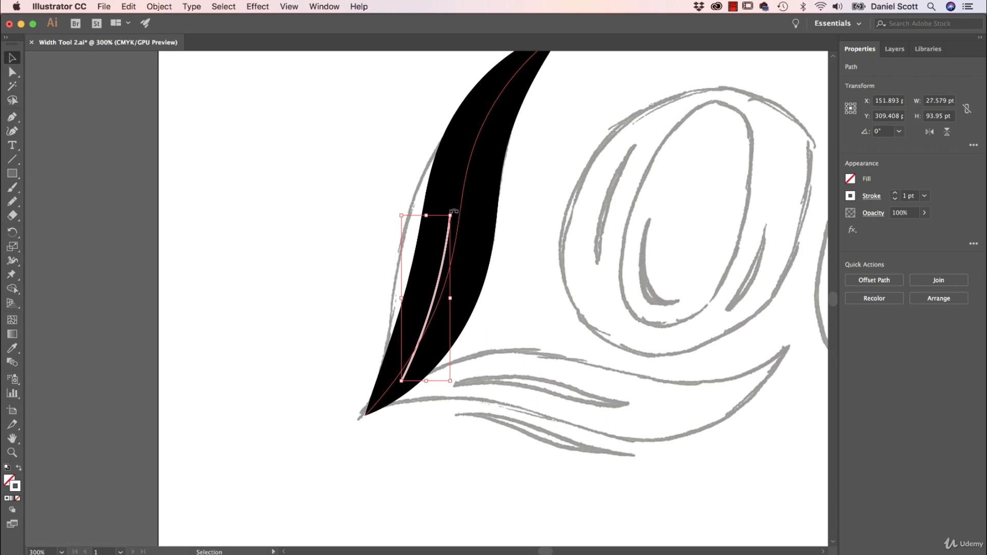
{"action": "left_click_drag", "start_coordinate": [453, 211], "coordinate": [495, 219]}
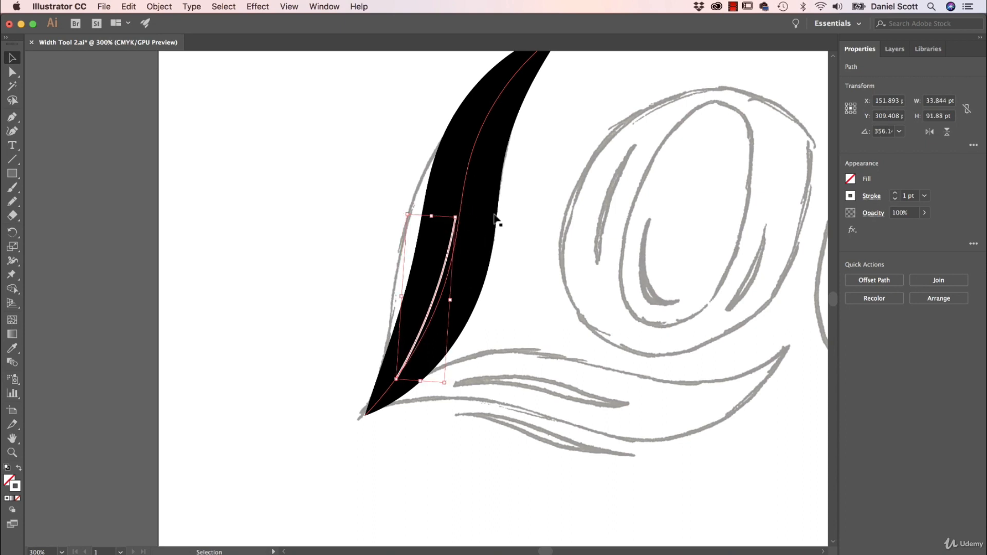
- Set the white highlight line's stroke weight to 0.05 pt
{"action": "left_click", "coordinate": [924, 196]}
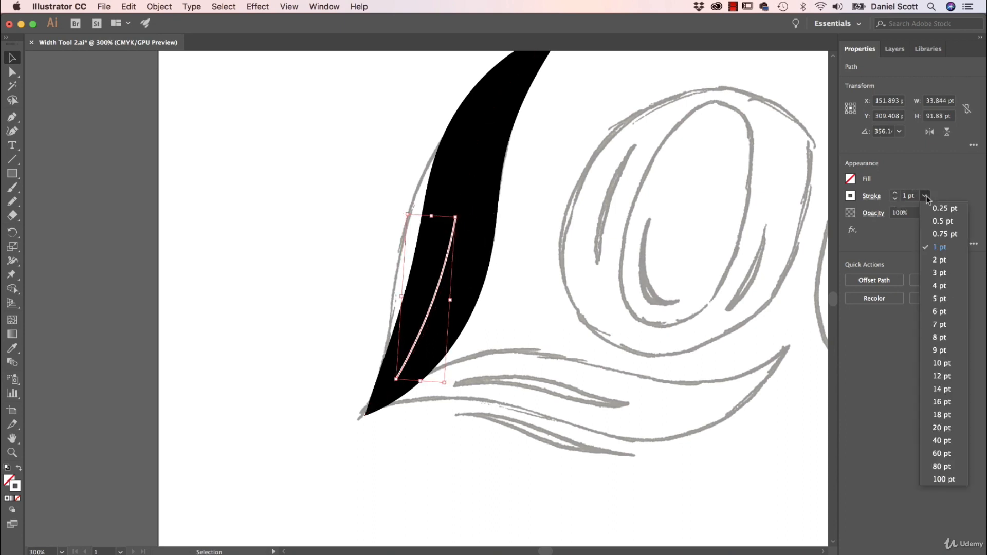
{"action": "left_click", "coordinate": [938, 210]}
{"action": "left_click", "coordinate": [906, 196]}
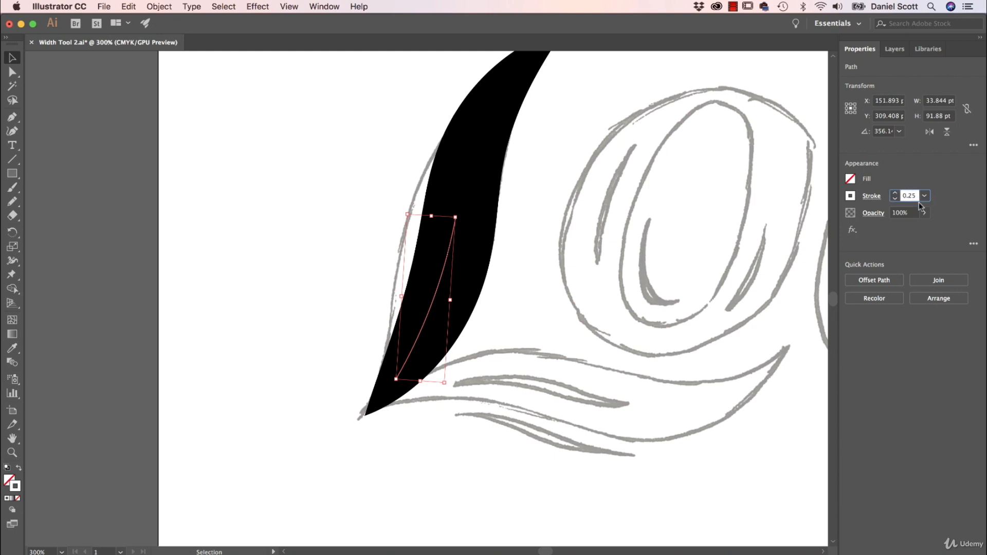
{"action": "type", "text": "0.05"}
{"action": "key", "text": "Return"}
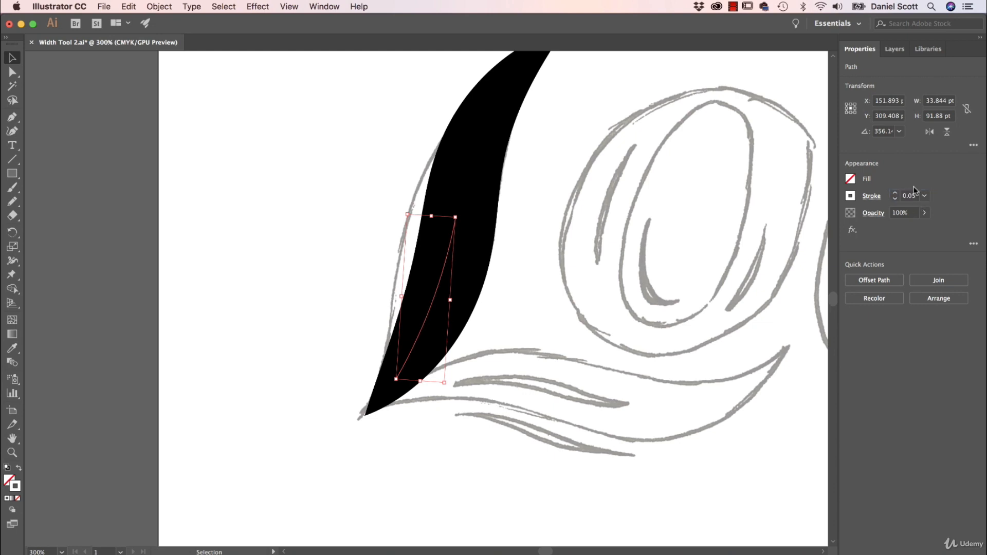
- Widen the middle of the white highlight to about 3.2 pt with the Width tool so both ends taper, and deselect it
{"action": "left_click", "coordinate": [12, 261]}
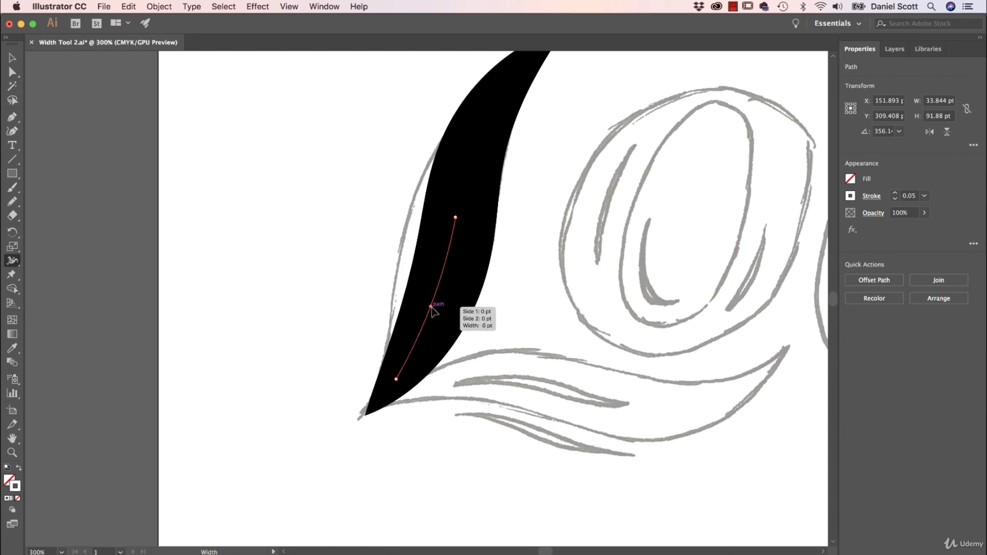
{"action": "left_click_drag", "start_coordinate": [429, 307], "coordinate": [429, 309]}
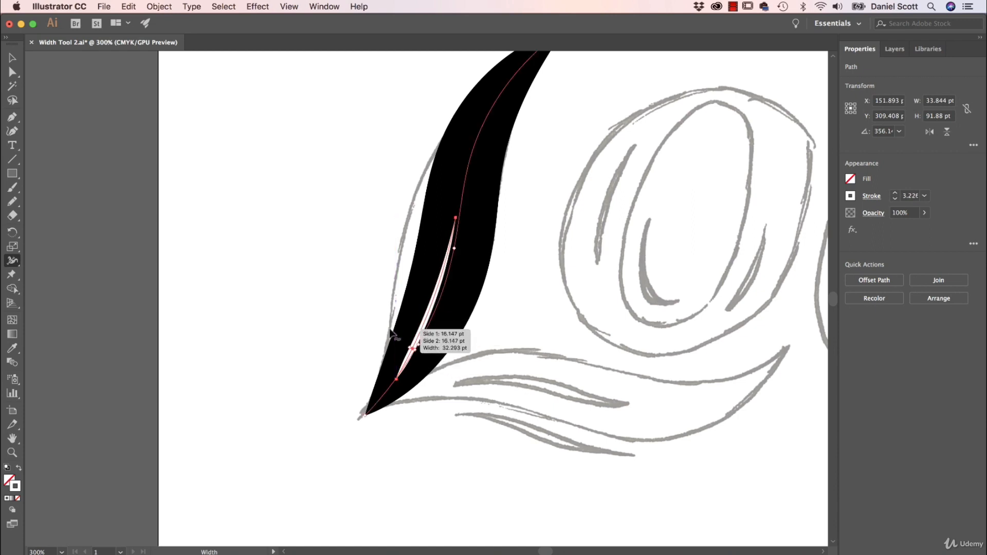
{"action": "key", "text": "v"}
{"action": "left_click", "coordinate": [205, 150]}
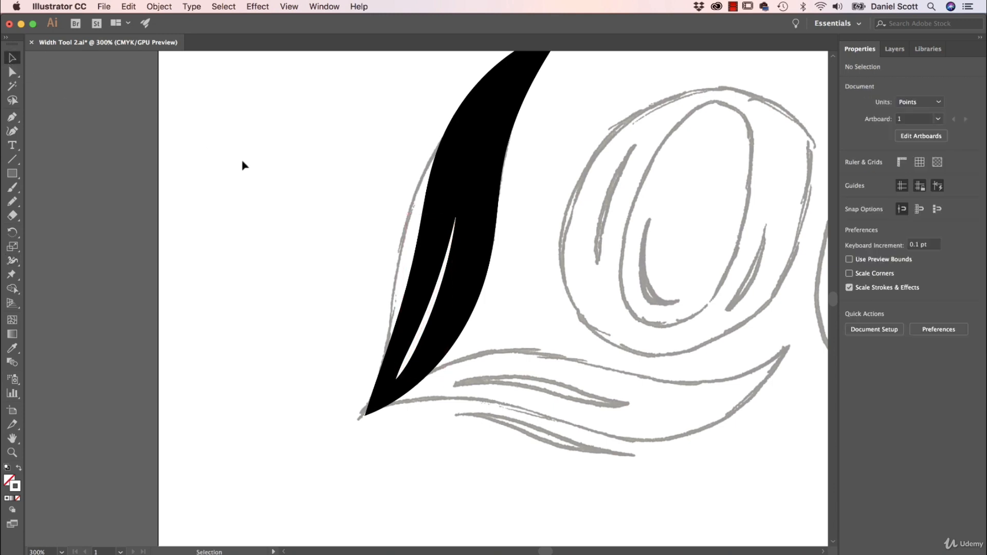
- Trace the wavy foot of the L with the Curvature tool as a separate path about 218 pt wide, from its outer tip to the stem's base
{"action": "mouse_move", "coordinate": [529, 248]}
{"action": "left_mouse_down"}
{"action": "mouse_move", "coordinate": [408, 330]}
{"action": "mouse_move", "coordinate": [227, 350]}
{"action": "left_mouse_up"}
{"action": "key", "text": "super+minus"}
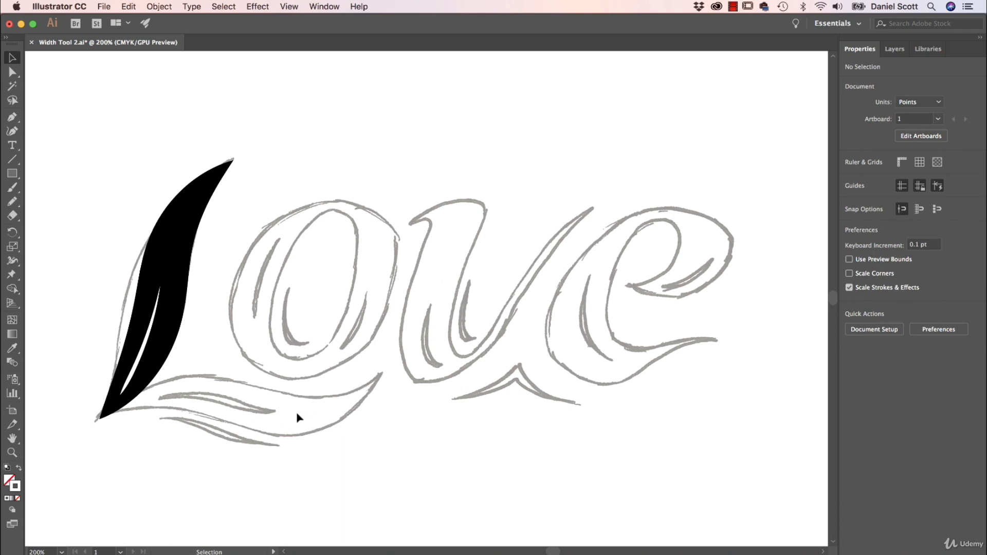
{"action": "left_click", "coordinate": [12, 131]}
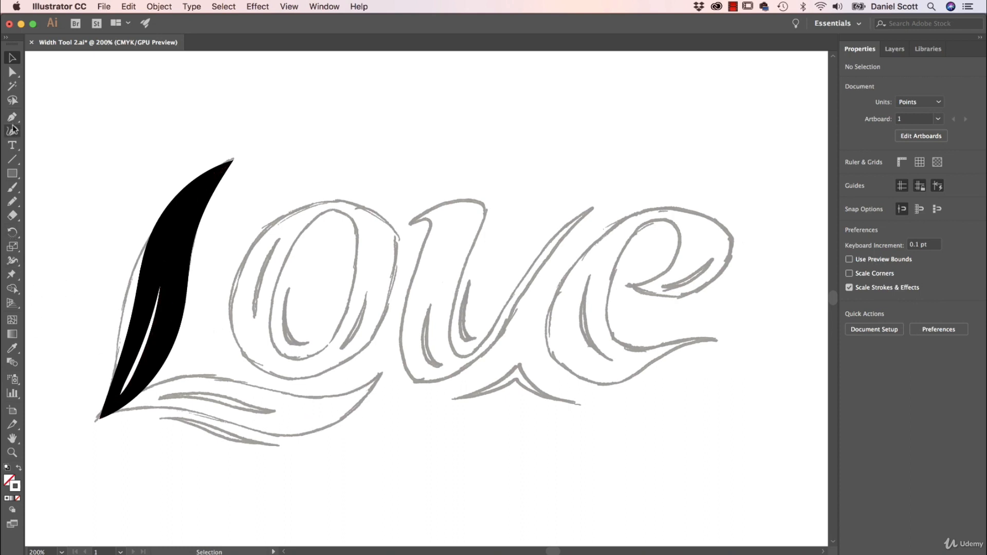
{"action": "left_click", "coordinate": [378, 375]}
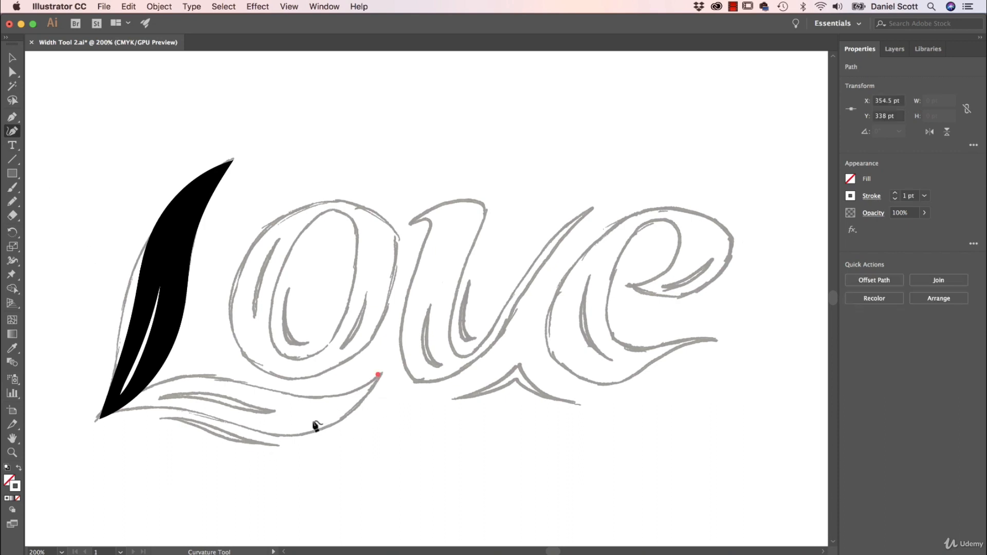
{"action": "left_click", "coordinate": [312, 421]}
{"action": "left_click", "coordinate": [194, 391]}
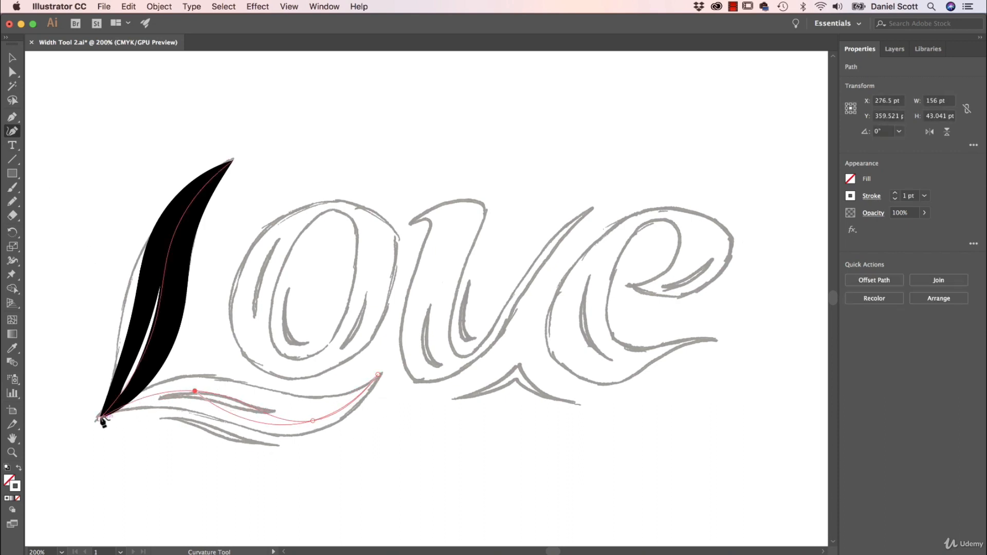
{"action": "left_click", "coordinate": [101, 417]}
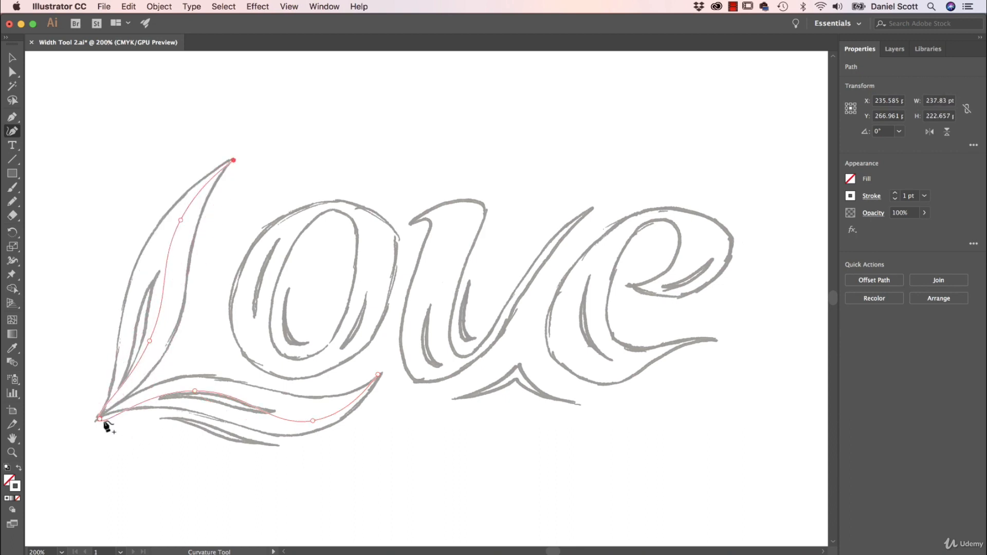
{"action": "key", "text": "super+z"}
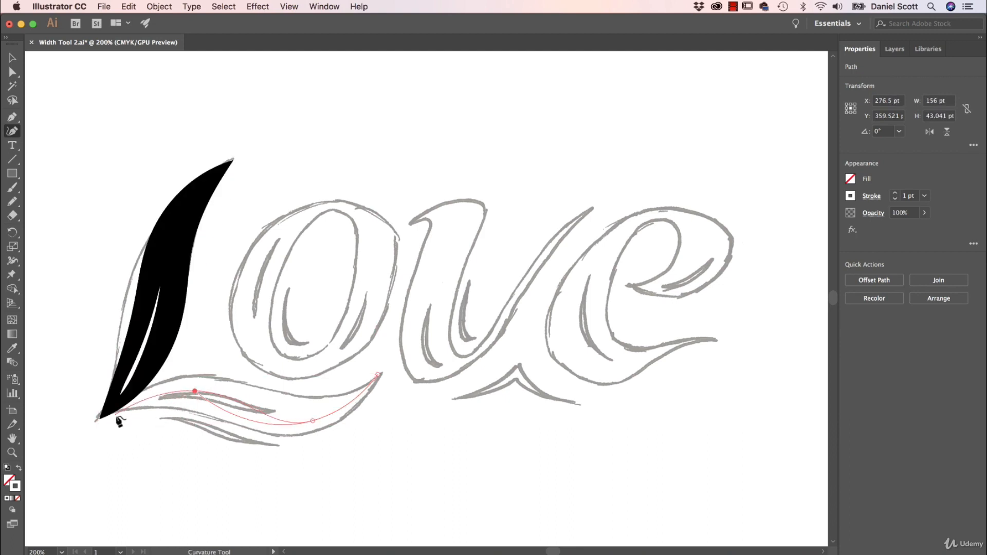
{"action": "left_click", "coordinate": [122, 407]}
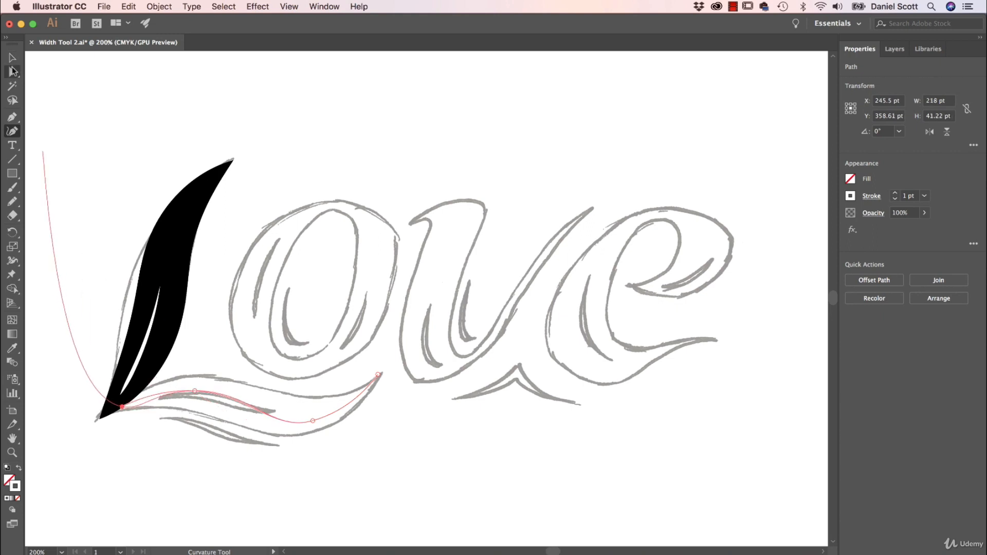
- Move the foot path's inner end anchor down to the L's pointed base and slightly shorten the handle on its lower curve
{"action": "left_click", "coordinate": [13, 72]}
{"action": "left_click", "coordinate": [139, 416]}
{"action": "left_click_drag", "start_coordinate": [122, 408], "coordinate": [108, 419]}
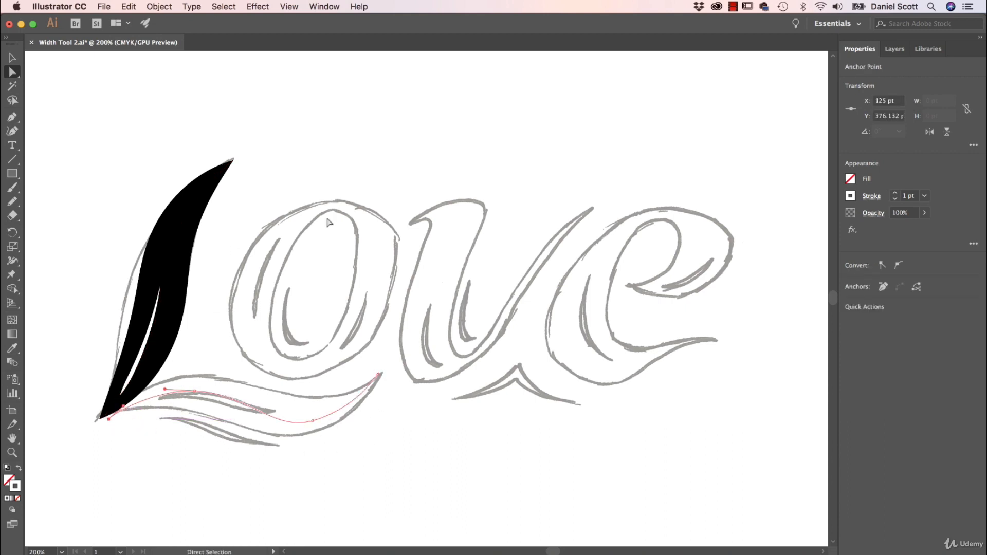
{"action": "left_click", "coordinate": [312, 420]}
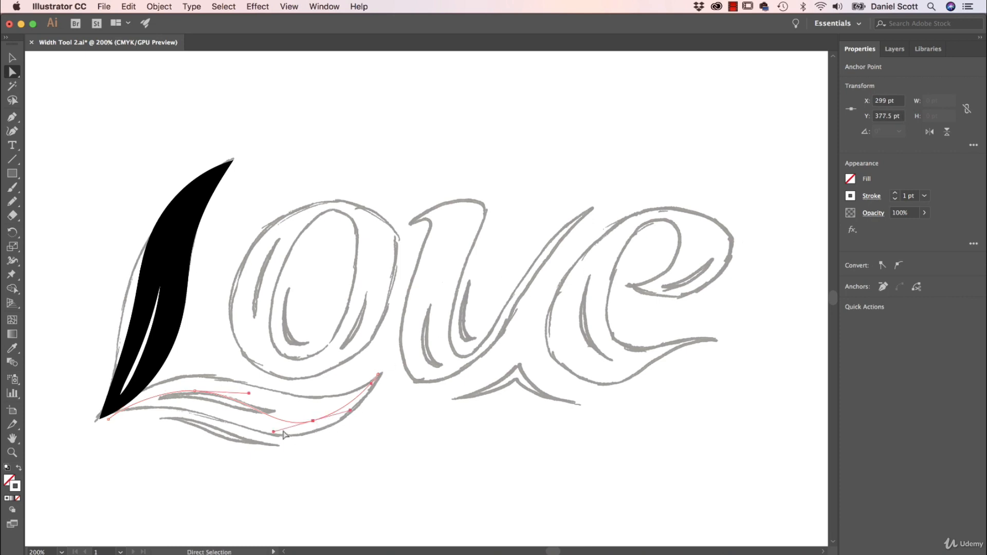
{"action": "left_click_drag", "start_coordinate": [273, 432], "coordinate": [277, 429]}
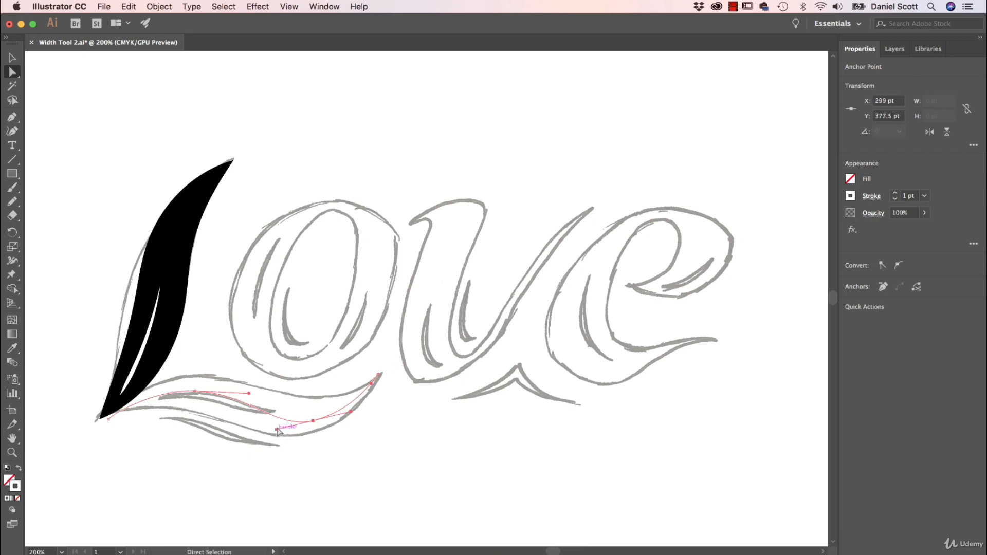
- Set the foot path's stroke colour to black and deselect it
{"action": "left_click", "coordinate": [849, 196]}
{"action": "left_click", "coordinate": [748, 239]}
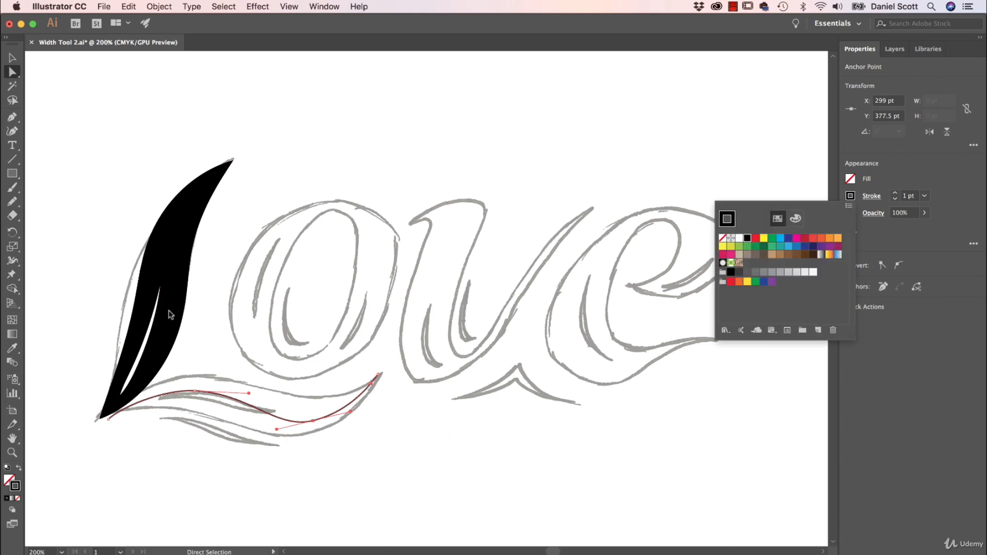
{"action": "left_click", "coordinate": [291, 304]}
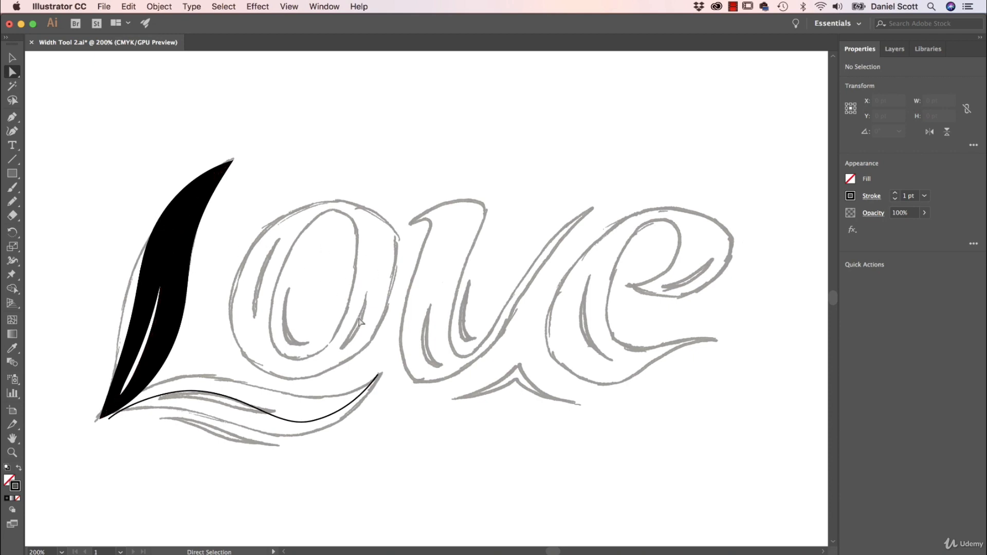
- Trace the sketched O with the Curvature tool as a closed four-point oval about 127 by 137 pt, and deselect it
{"action": "left_click", "coordinate": [12, 131]}
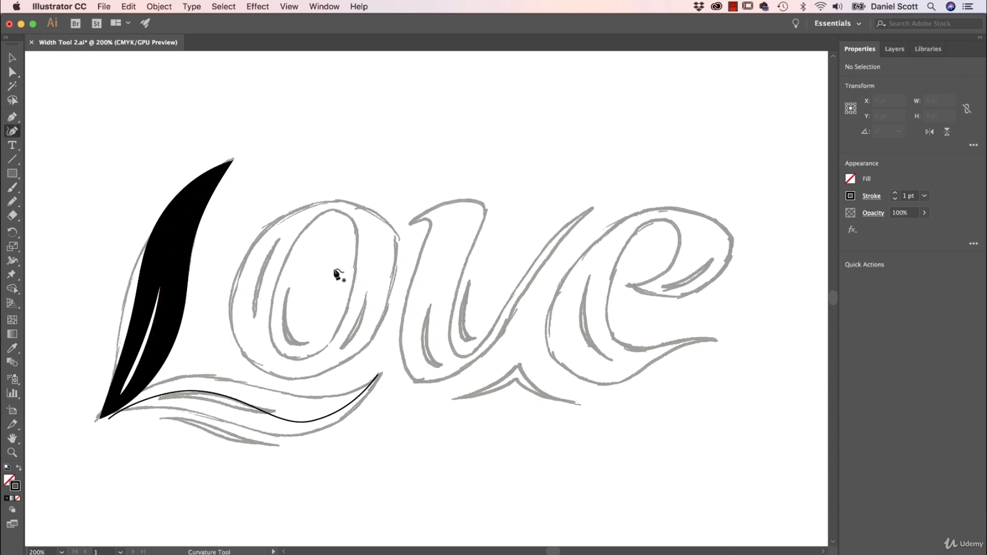
{"action": "left_click", "coordinate": [292, 217]}
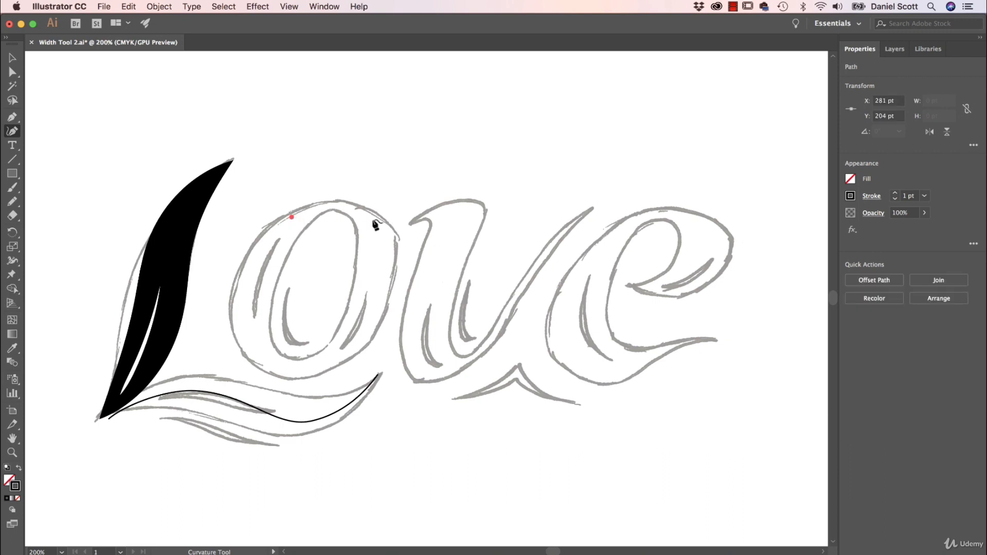
{"action": "left_click", "coordinate": [372, 220]}
{"action": "left_click", "coordinate": [335, 357]}
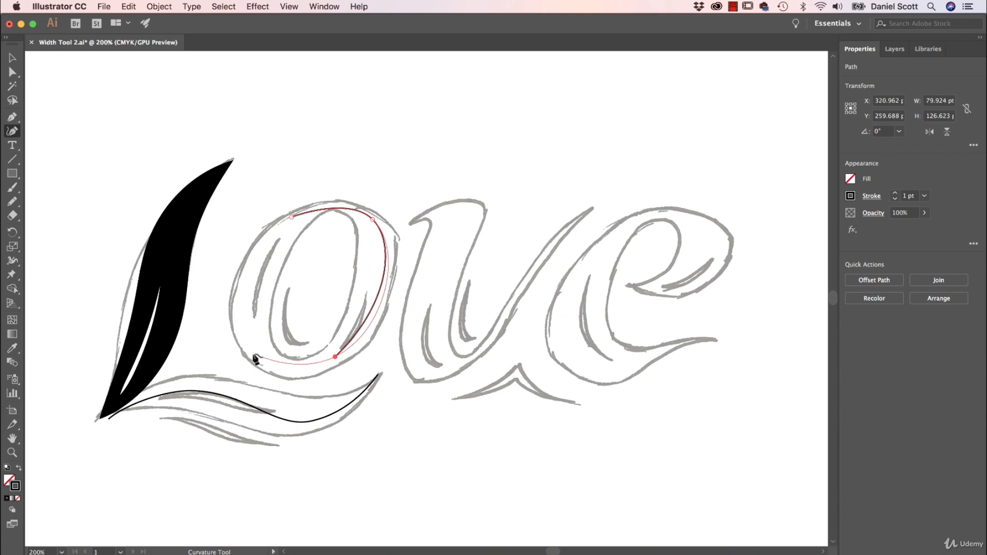
{"action": "left_click", "coordinate": [253, 354]}
{"action": "left_click", "coordinate": [292, 217]}
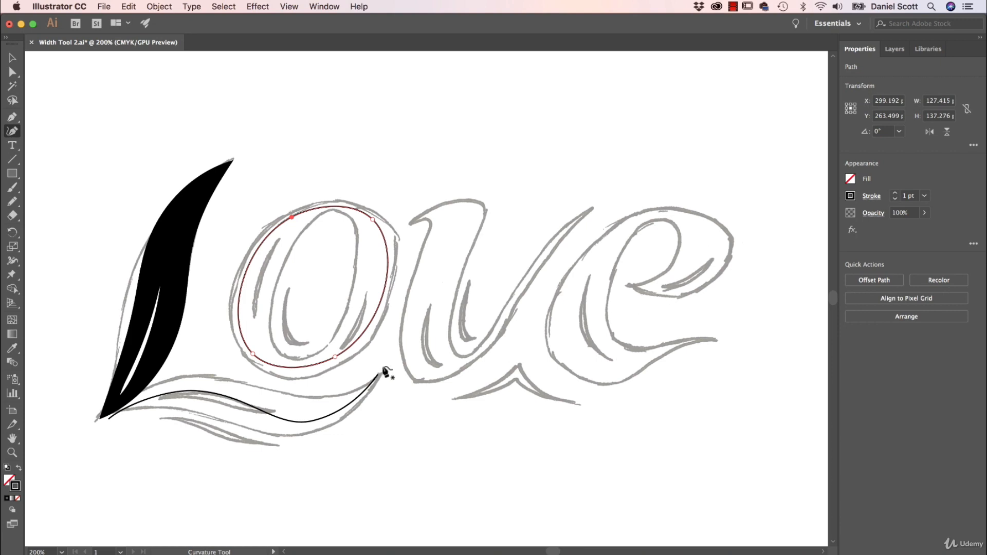
{"action": "left_click", "coordinate": [12, 58]}
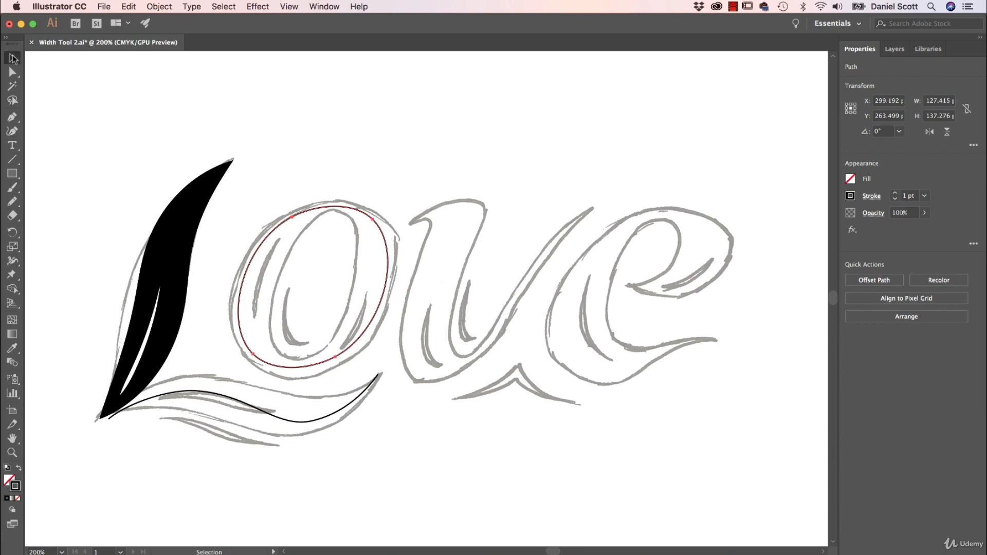
{"action": "left_click", "coordinate": [62, 107]}
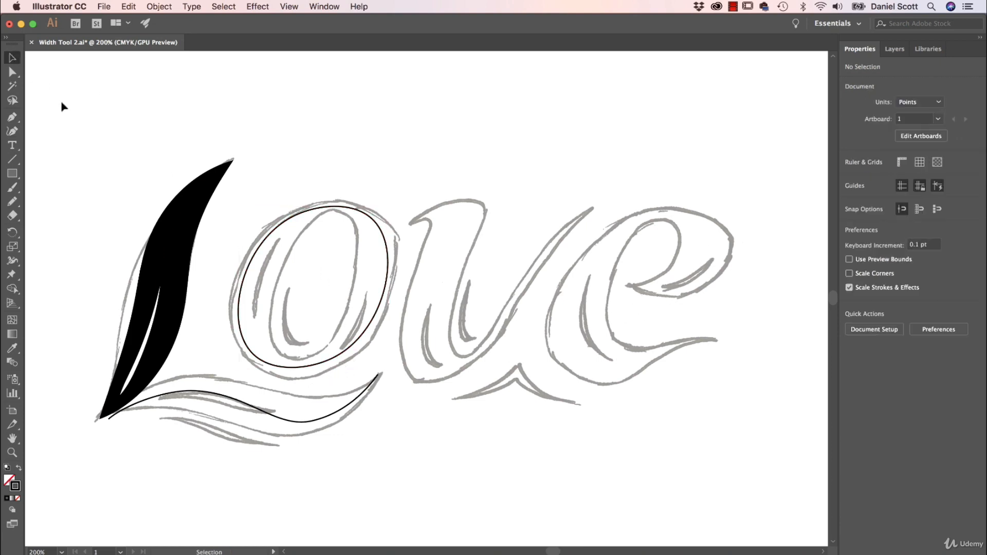